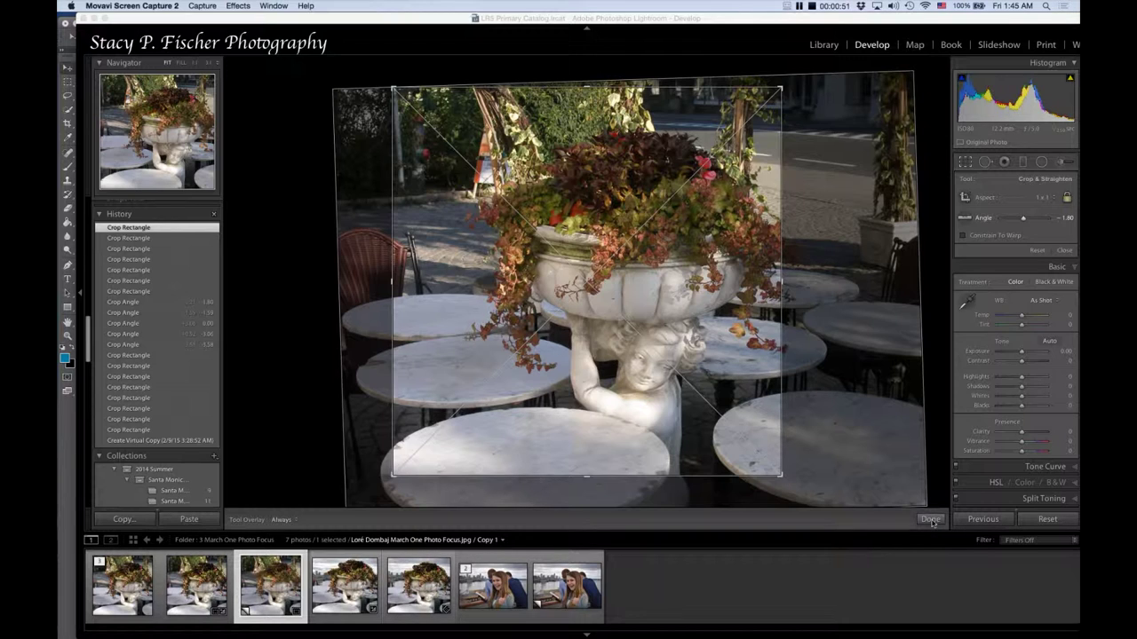
# Step: Commit the straightened square crop on the statue-and-urn virtual copy
pyautogui.click(931, 521)
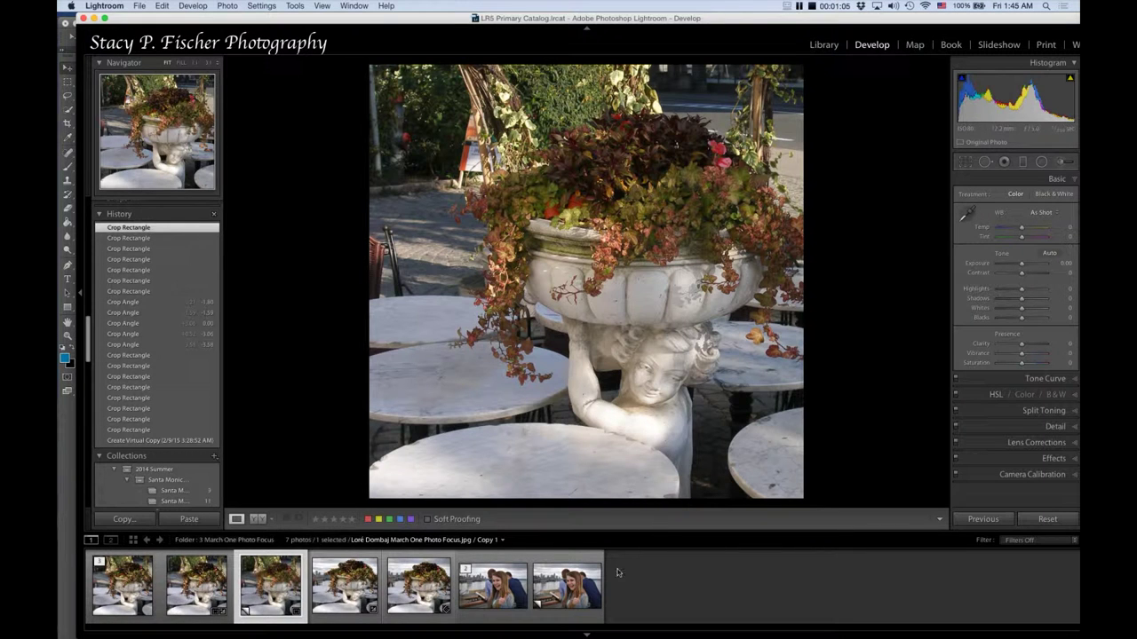
# Step: Preview the skyline portrait and the urn composite, then return to the cropped statue copy
pyautogui.moveTo(566, 585)
pyautogui.click(584, 620)
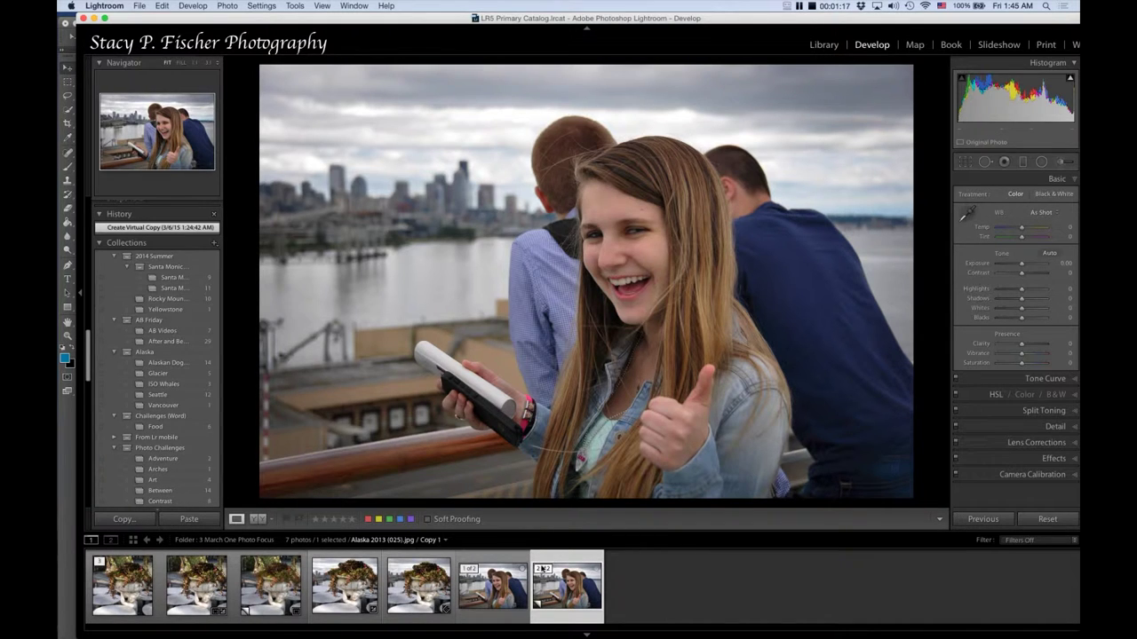
pyautogui.click(350, 624)
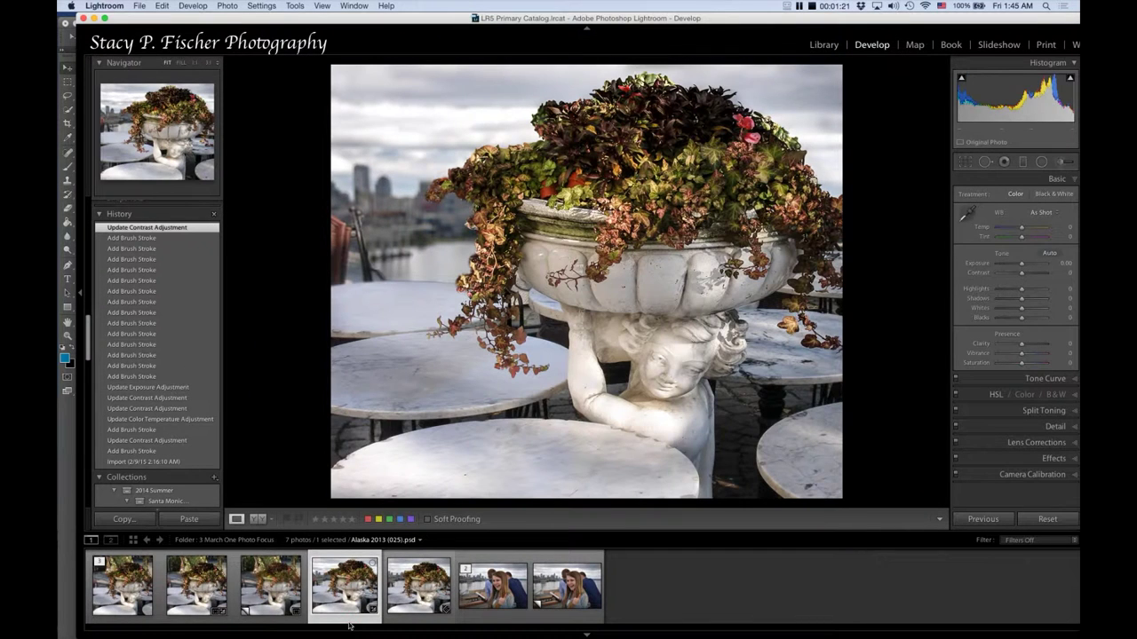
pyautogui.click(284, 623)
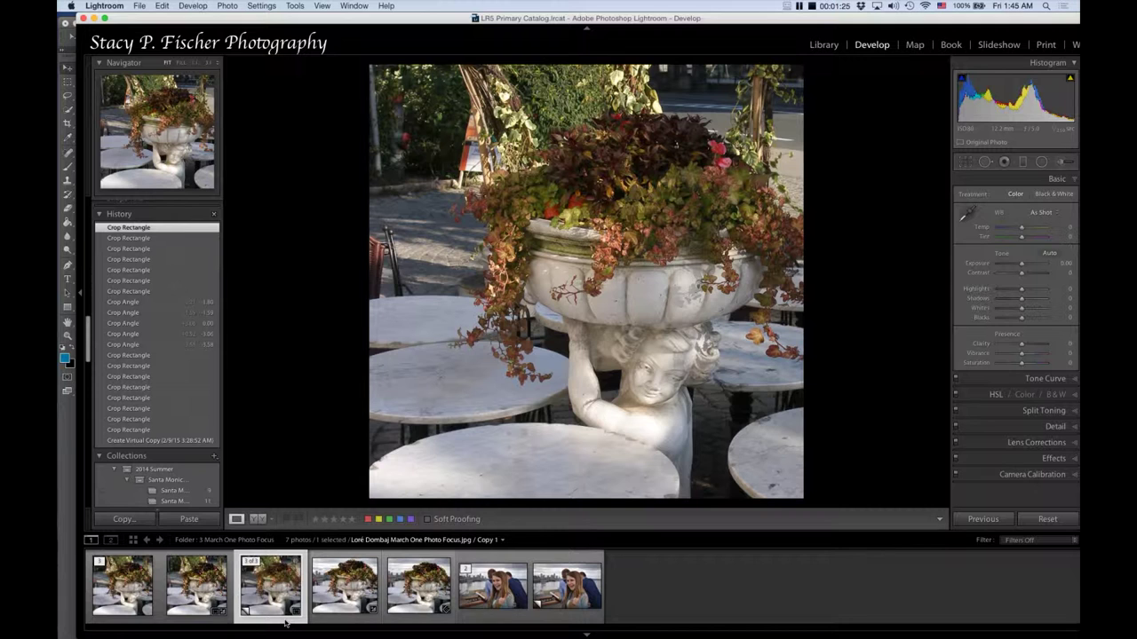
# Step: Open a copy of the cropped statue photo in Photoshop CC 2014 with Lightroom adjustments
pyautogui.rightClick(285, 622)
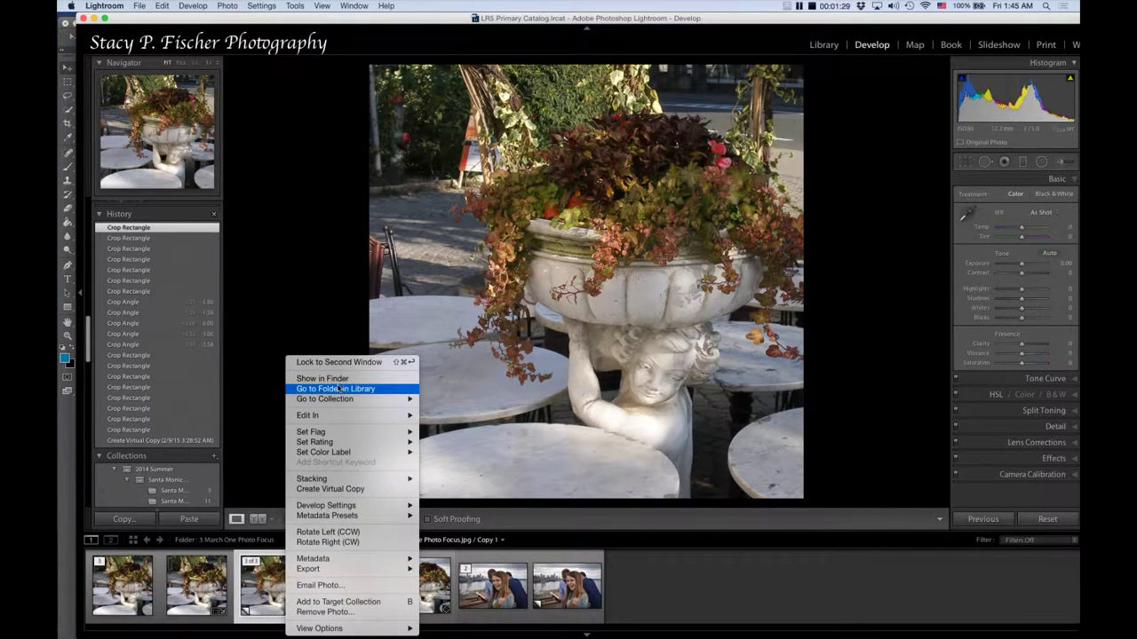
pyautogui.moveTo(311, 416)
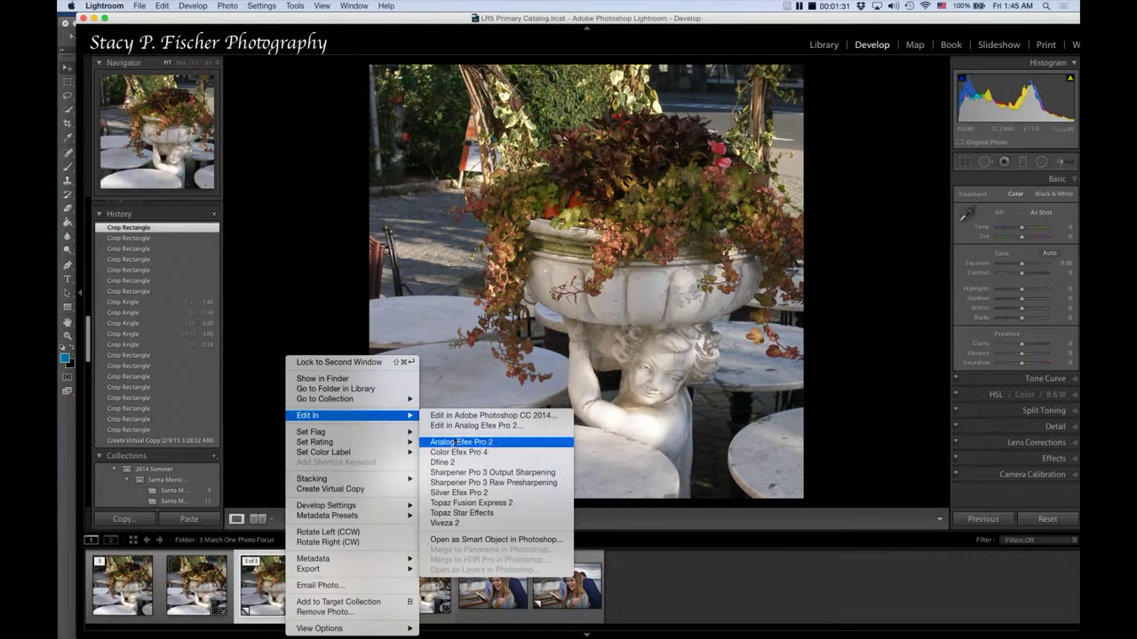
pyautogui.click(459, 417)
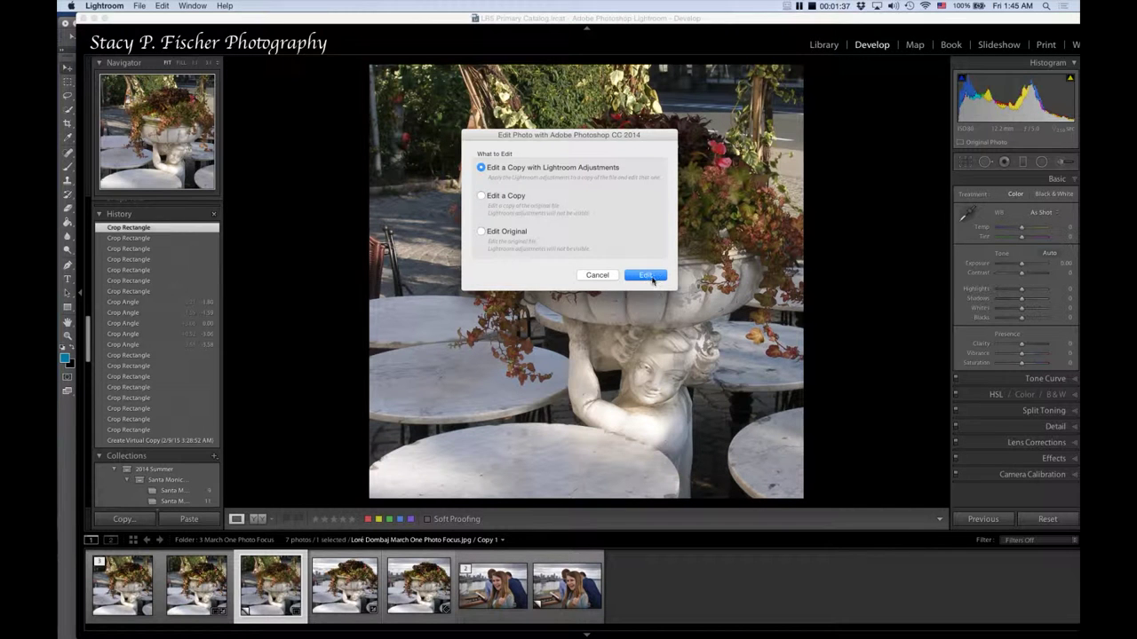
pyautogui.click(651, 277)
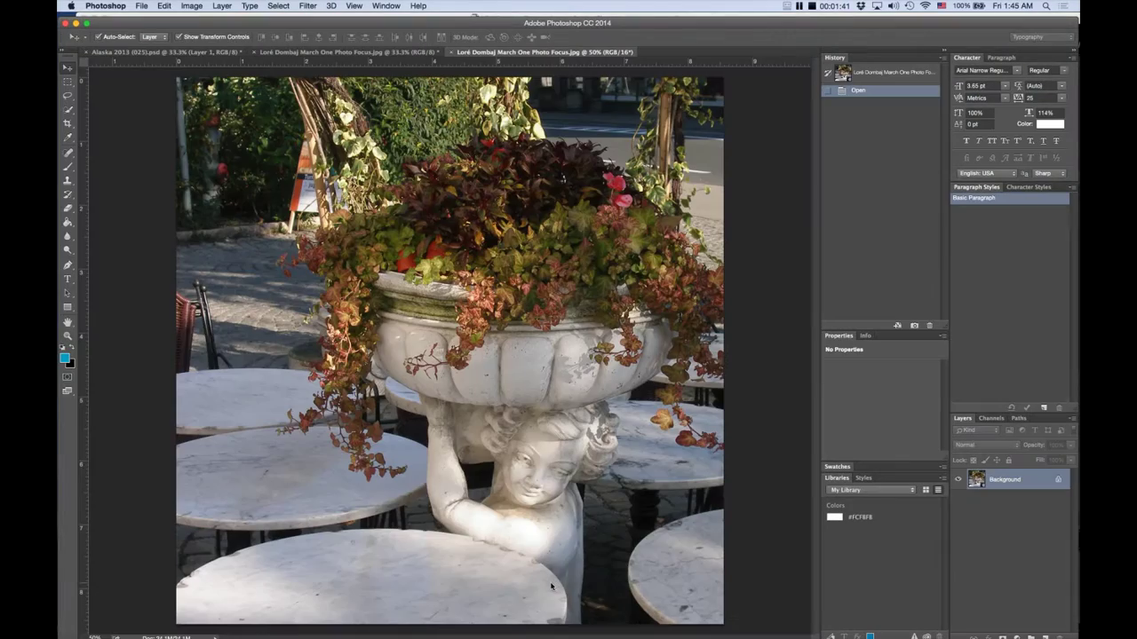
pyautogui.hotkey('ctrl', 'Left')
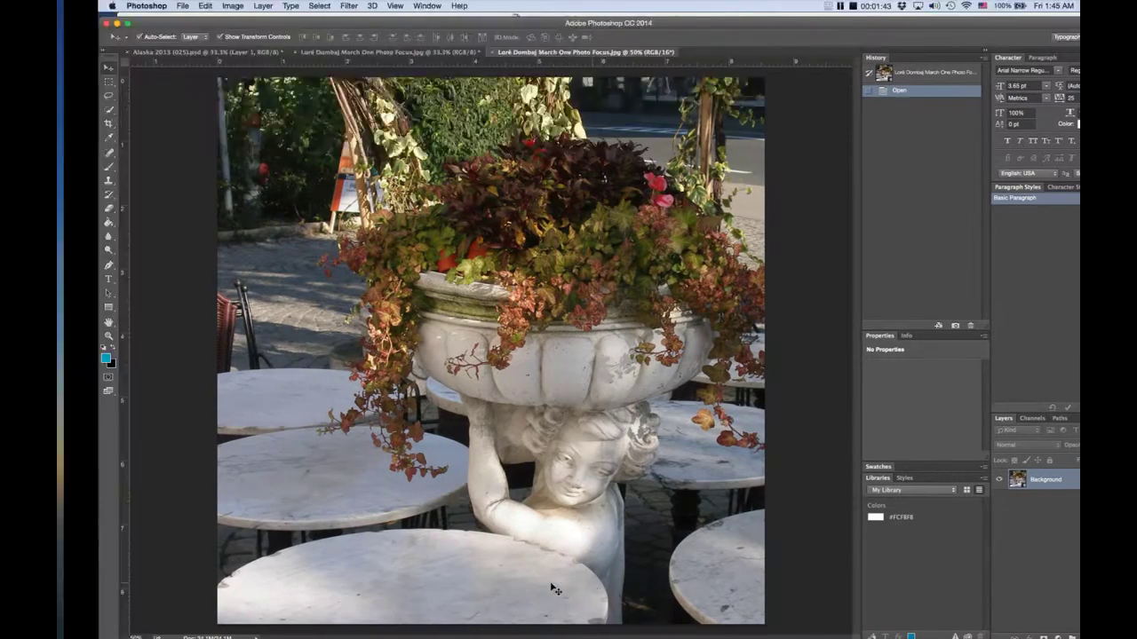
pyautogui.hotkey('ctrl', 'Right')
pyautogui.hotkey('ctrl', 'Right')
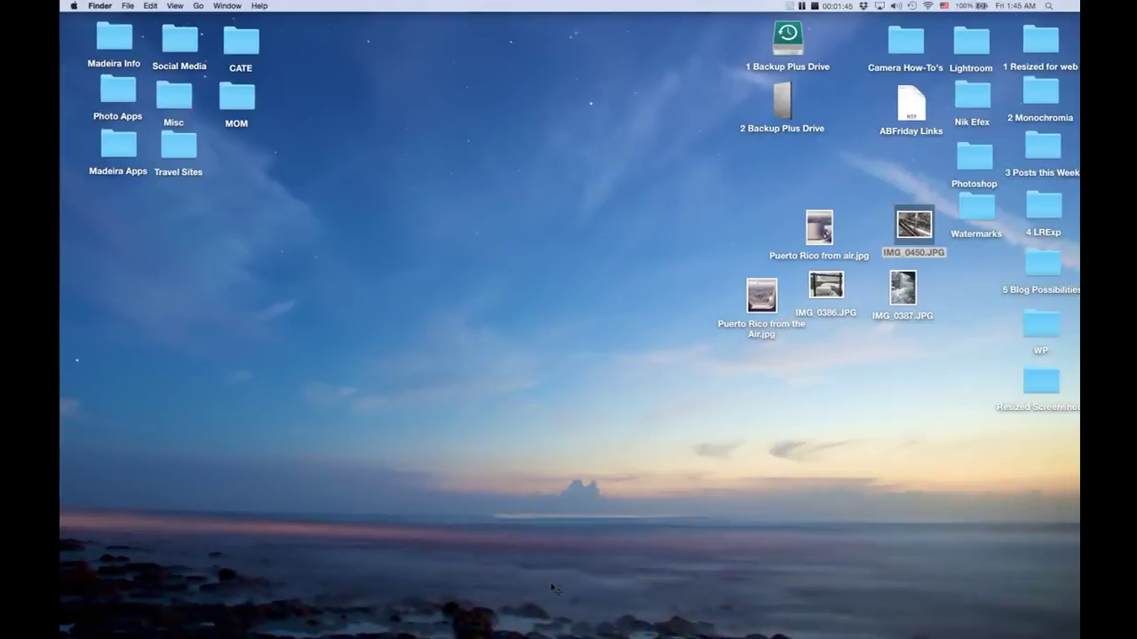
pyautogui.hotkey('ctrl', 'Left')
pyautogui.hotkey('ctrl', 'Up')
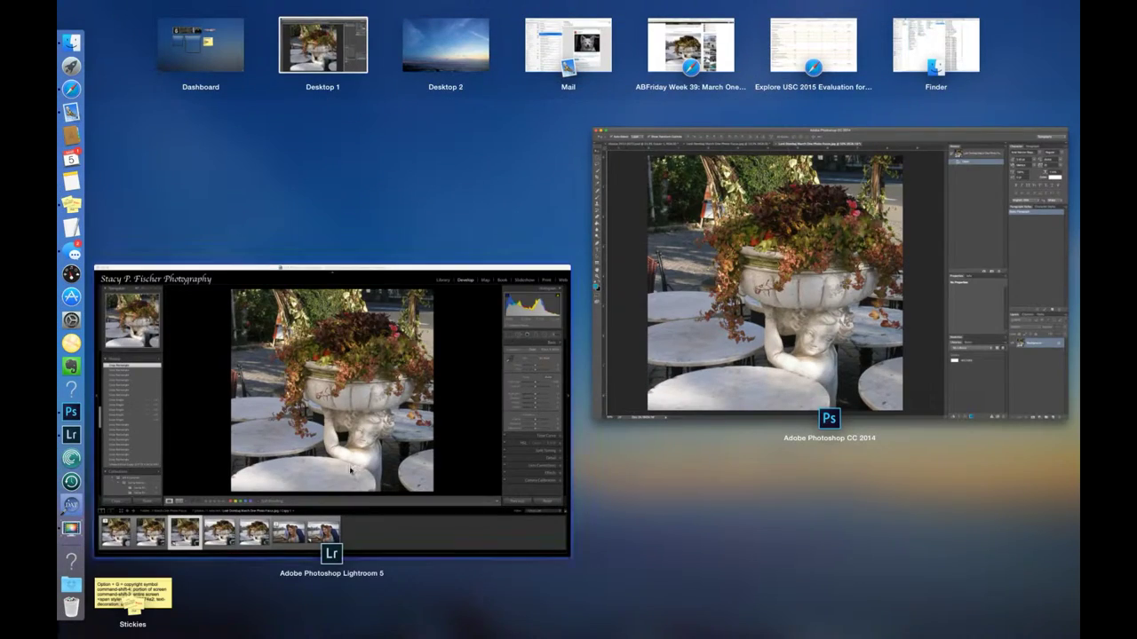
# Step: Back in Lightroom, open a copy of the skyline portrait in Photoshop with Lightroom adjustments
pyautogui.click(356, 471)
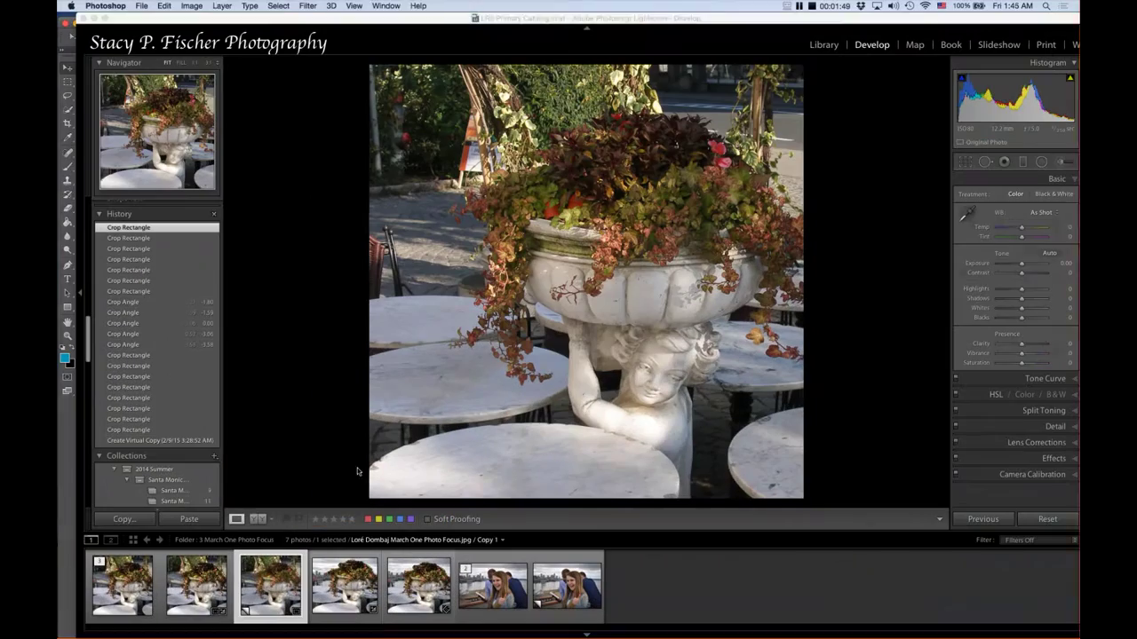
pyautogui.click(546, 617)
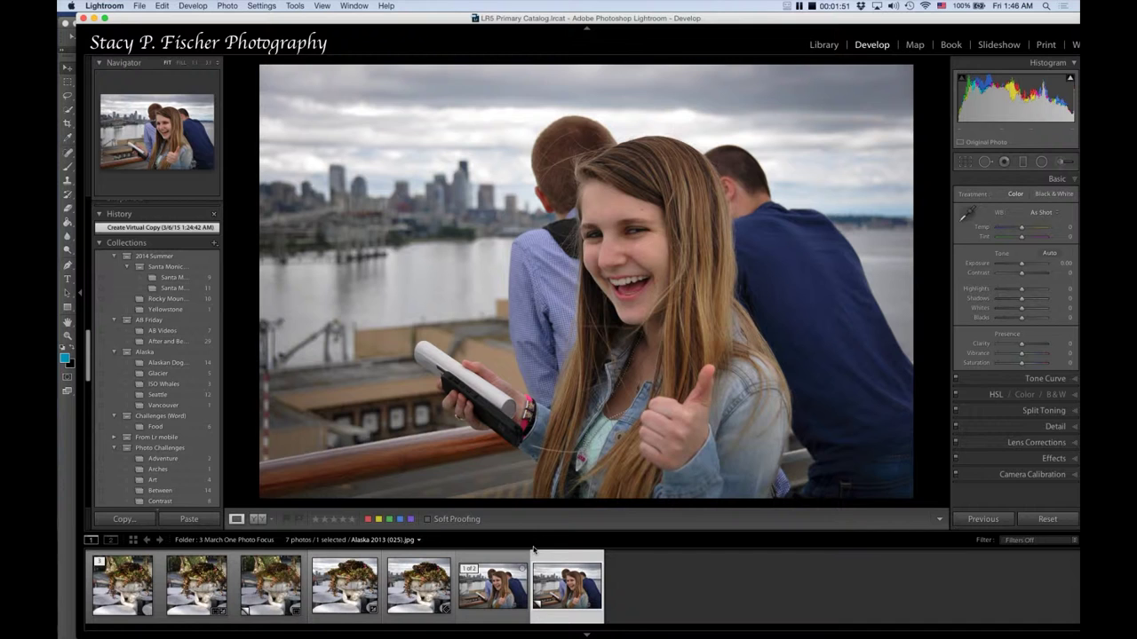
pyautogui.rightClick(555, 621)
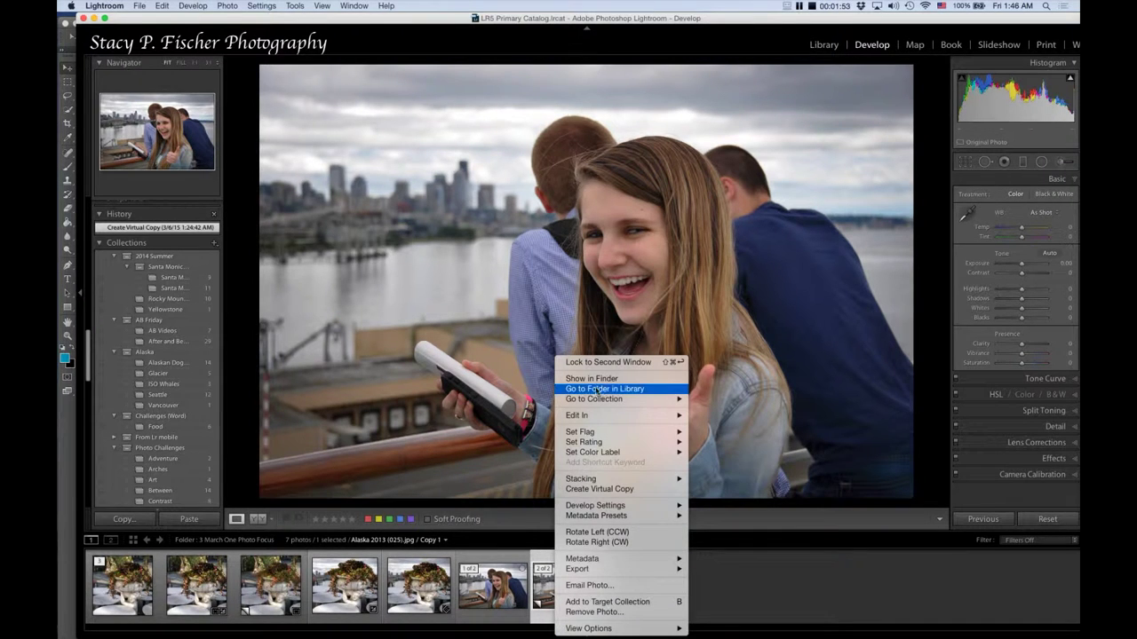
pyautogui.moveTo(622, 415)
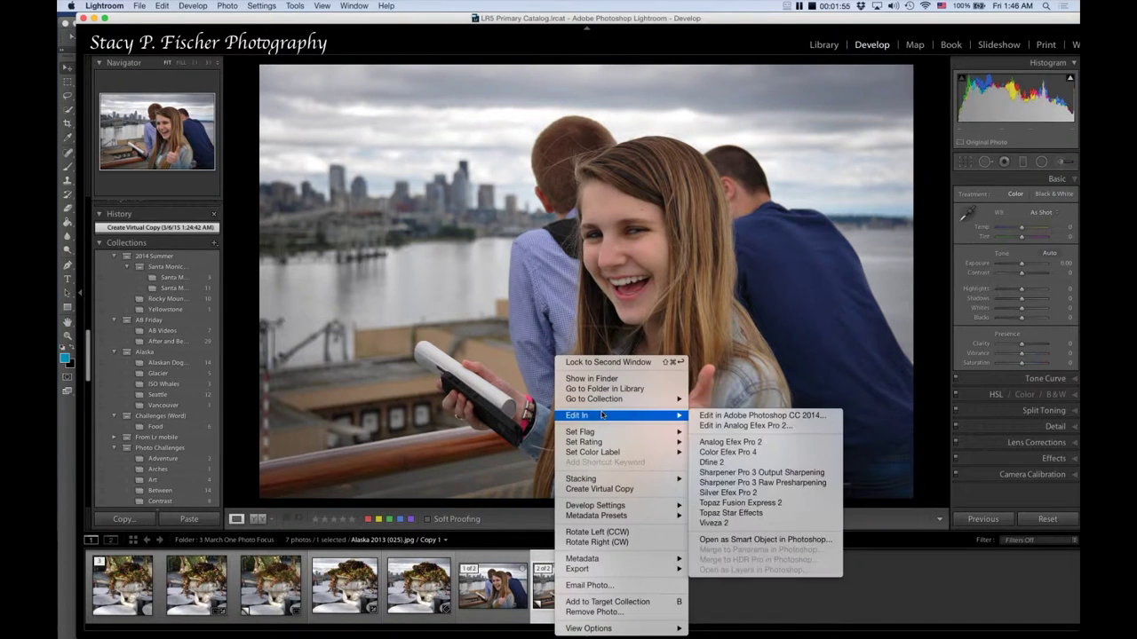
pyautogui.click(737, 417)
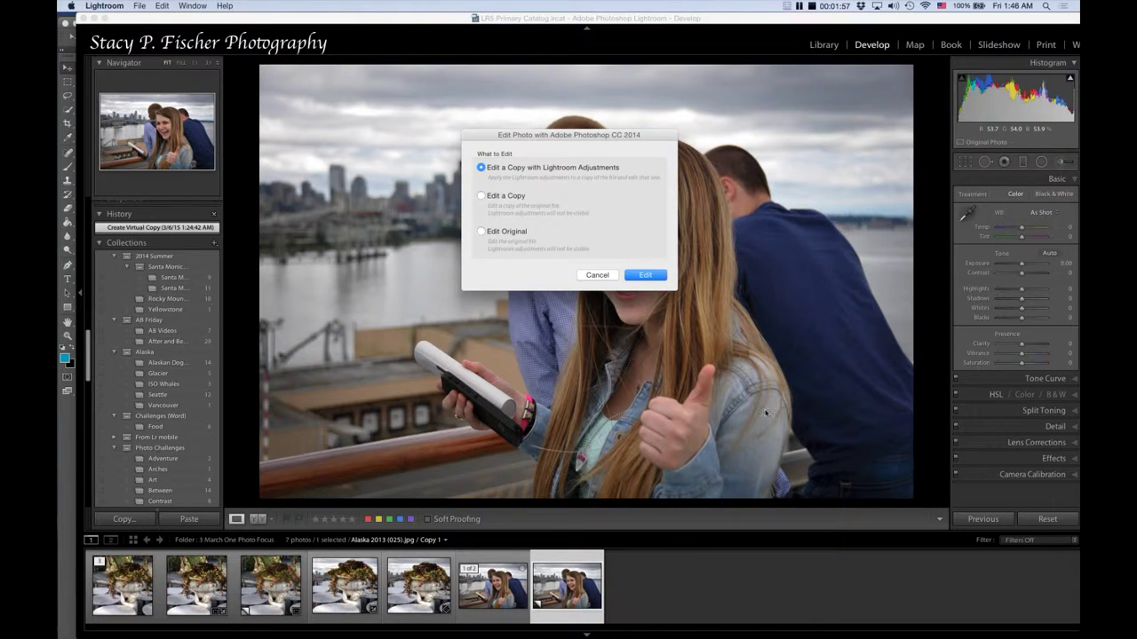
pyautogui.click(646, 274)
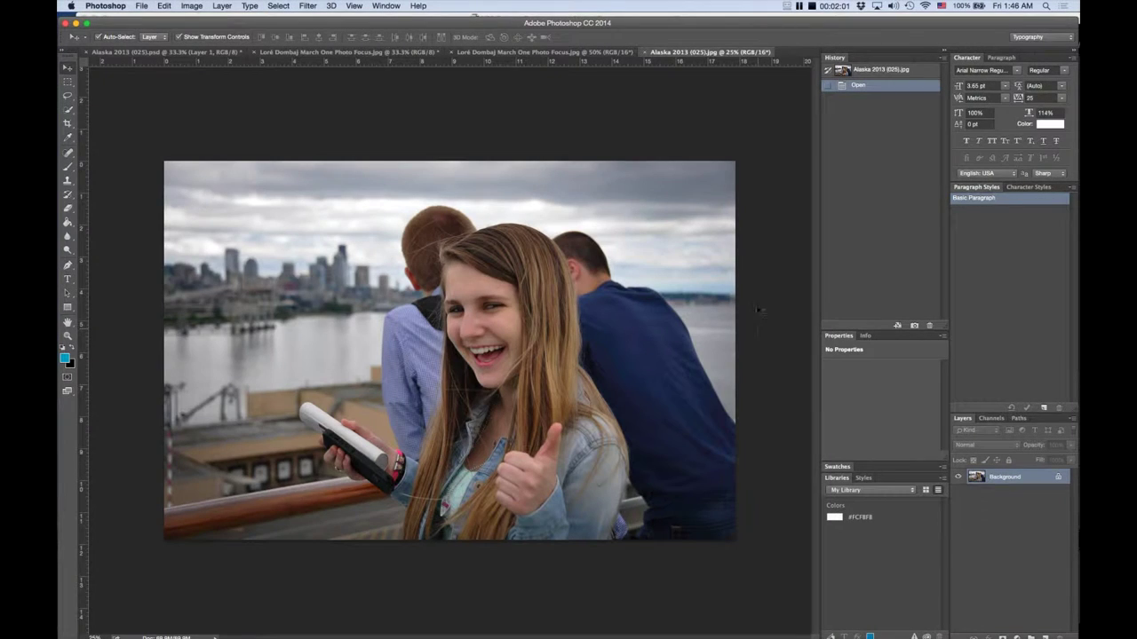
# Step: Move the Alaska 2013 (025).jpg tab third, activate the statue photo, and choose Quick Selection
pyautogui.click(678, 52)
pyautogui.moveTo(678, 52); pyautogui.dragTo(493, 55)
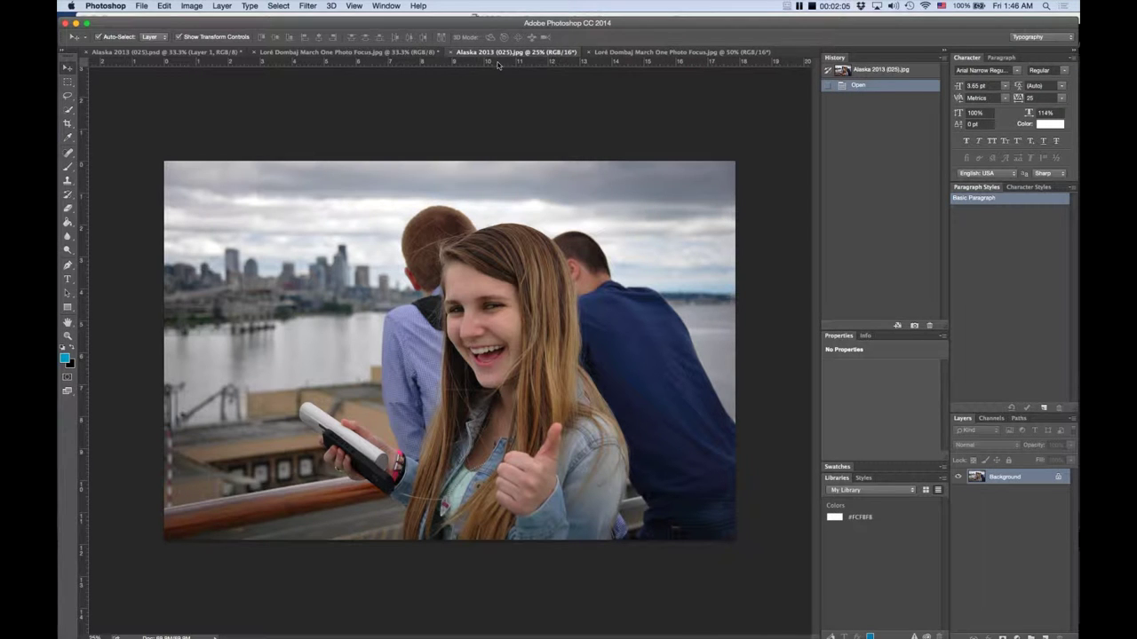
pyautogui.click(601, 53)
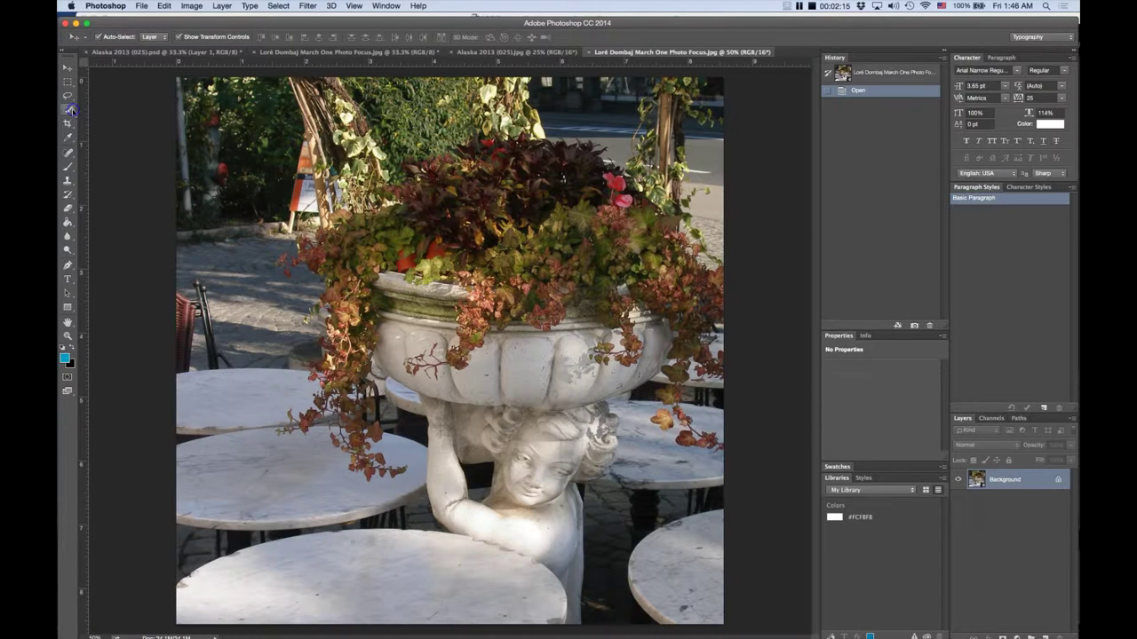
pyautogui.click(68, 109)
pyautogui.click(92, 109)
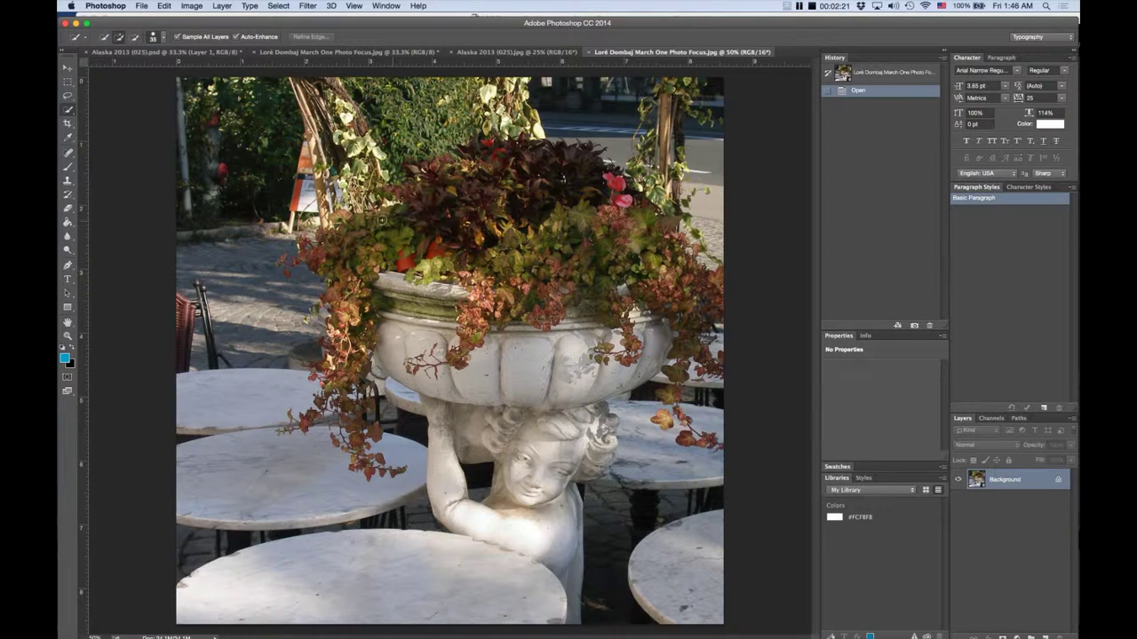
# Step: With a 125 brush, quick-select the urn, hanging foliage, right tables and top foliage
pyautogui.rightClick(68, 111)
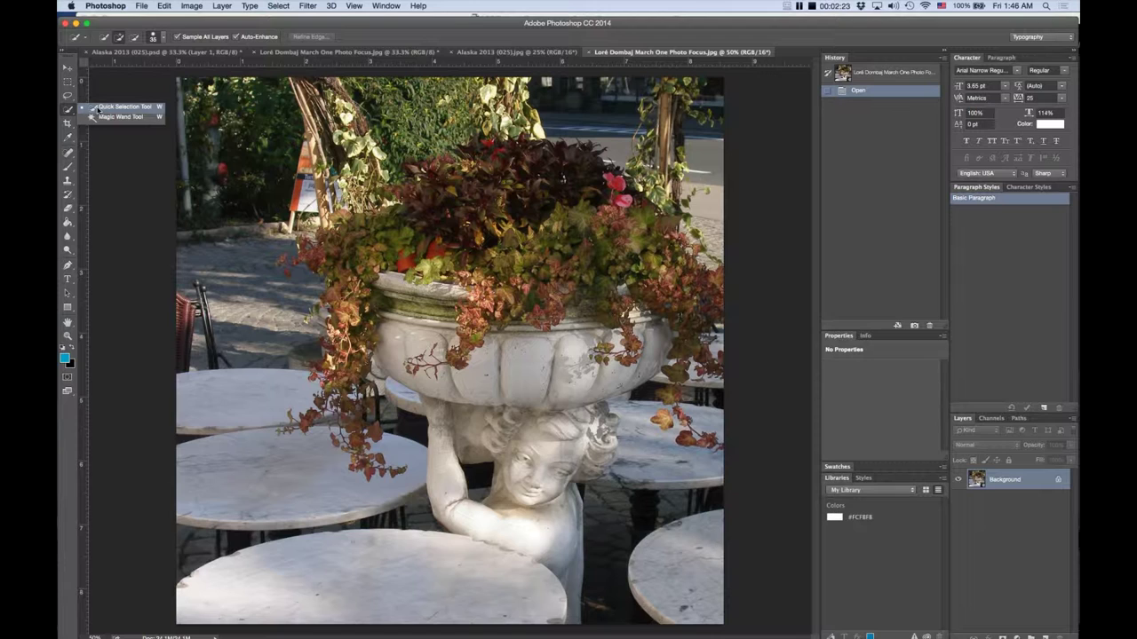
pyautogui.click(99, 107)
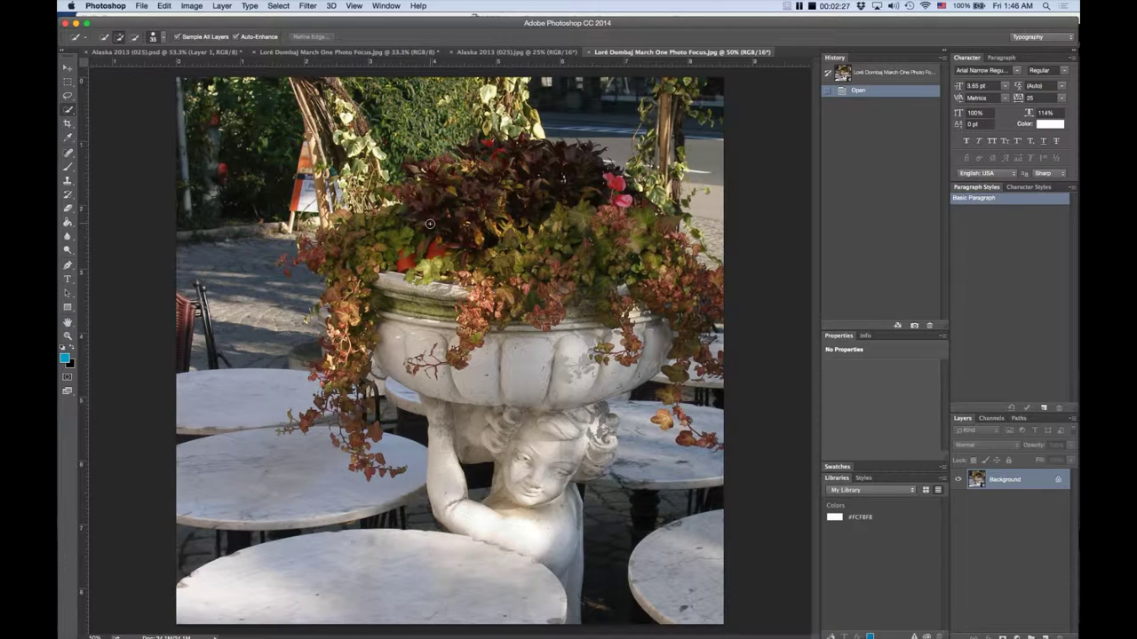
pyautogui.press(']')
pyautogui.press(']')
pyautogui.press(']')
pyautogui.press(']')
pyautogui.press(']')
pyautogui.press(']')
pyautogui.press(']')
pyautogui.press(']')
pyautogui.press('[')
pyautogui.moveTo(429, 224); pyautogui.dragTo(404, 263)
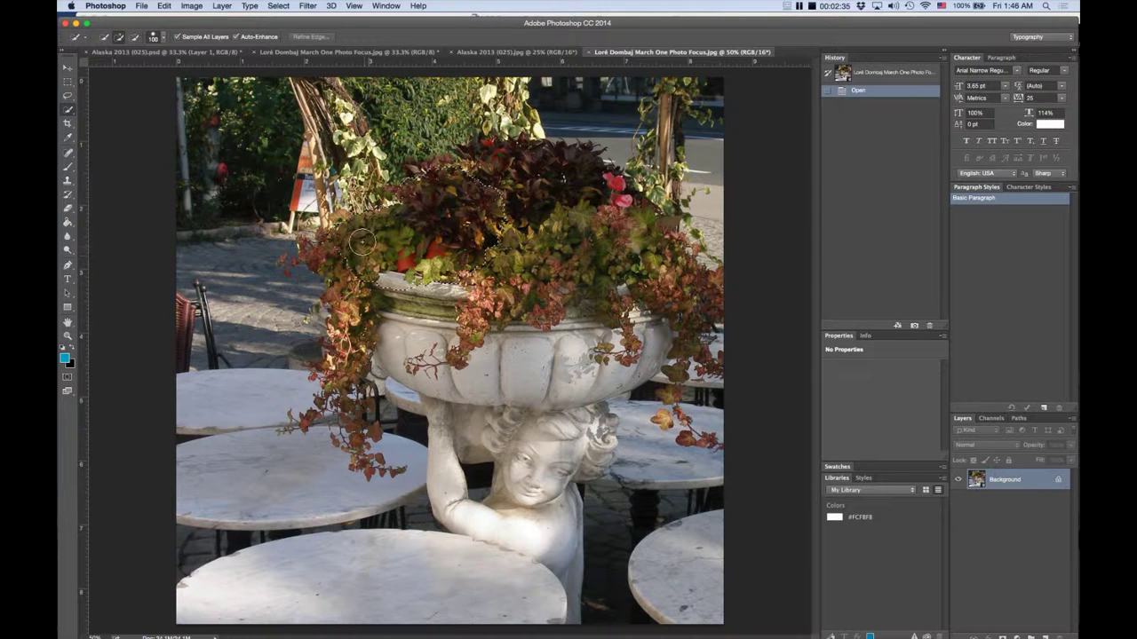
pyautogui.moveTo(350, 256)
pyautogui.mouseDown()
pyautogui.moveTo(360, 401)
pyautogui.moveTo(247, 539)
pyautogui.mouseUp()
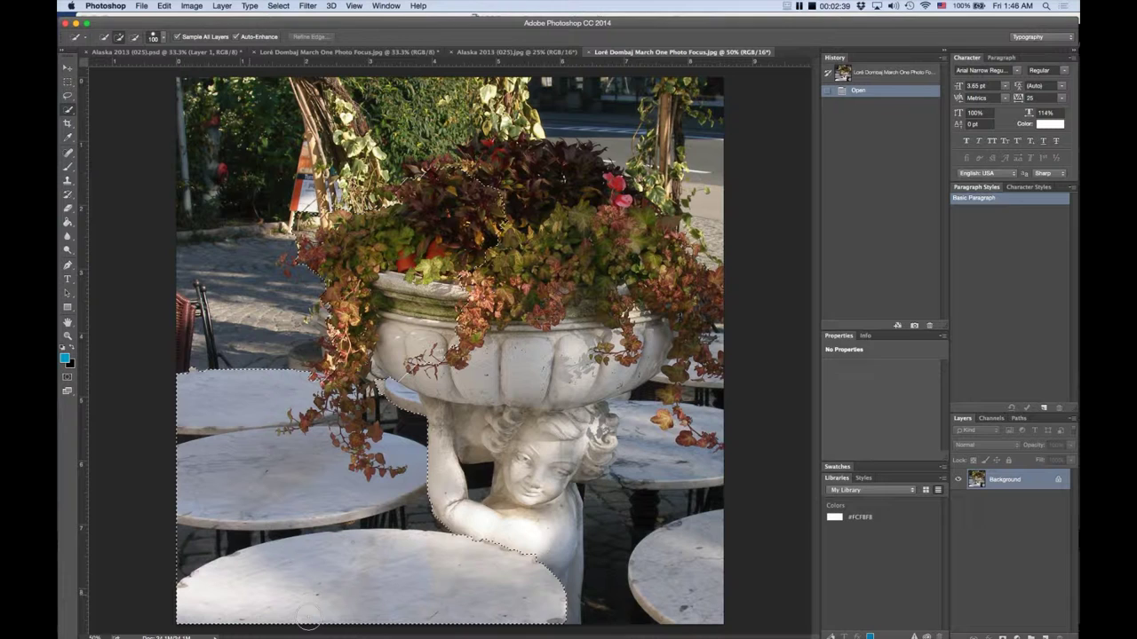
pyautogui.moveTo(617, 591); pyautogui.dragTo(624, 367)
pyautogui.moveTo(503, 329); pyautogui.dragTo(491, 173)
pyautogui.moveTo(680, 460); pyautogui.dragTo(682, 462)
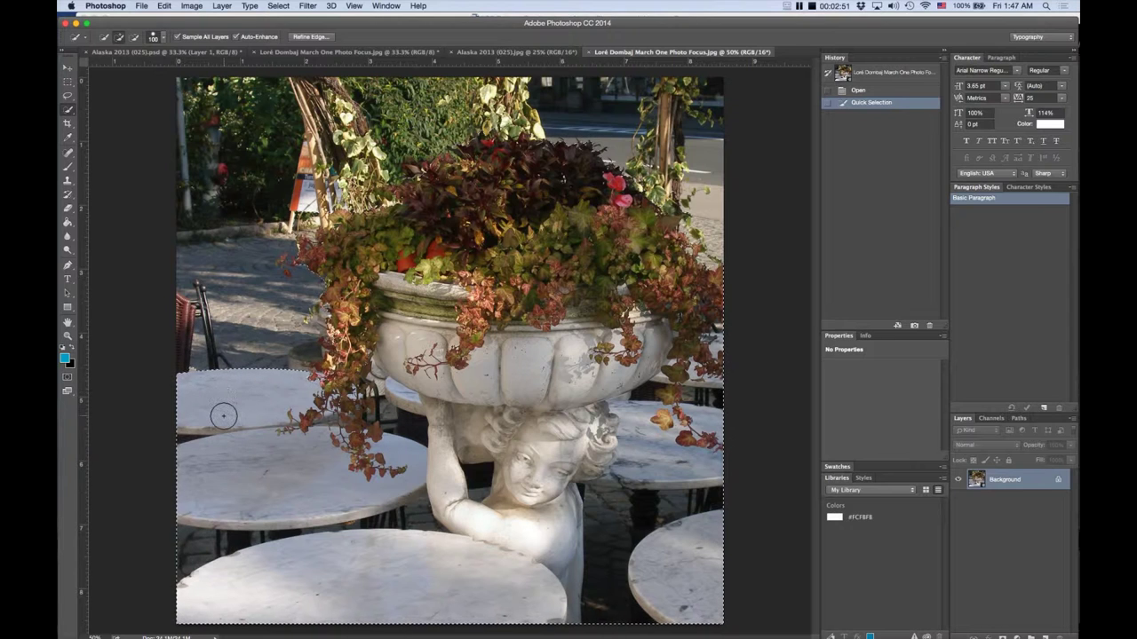
# Step: With a 70 brush, add the chair, subtract the top-left pavement, and add the area by the left table
pyautogui.press('[')
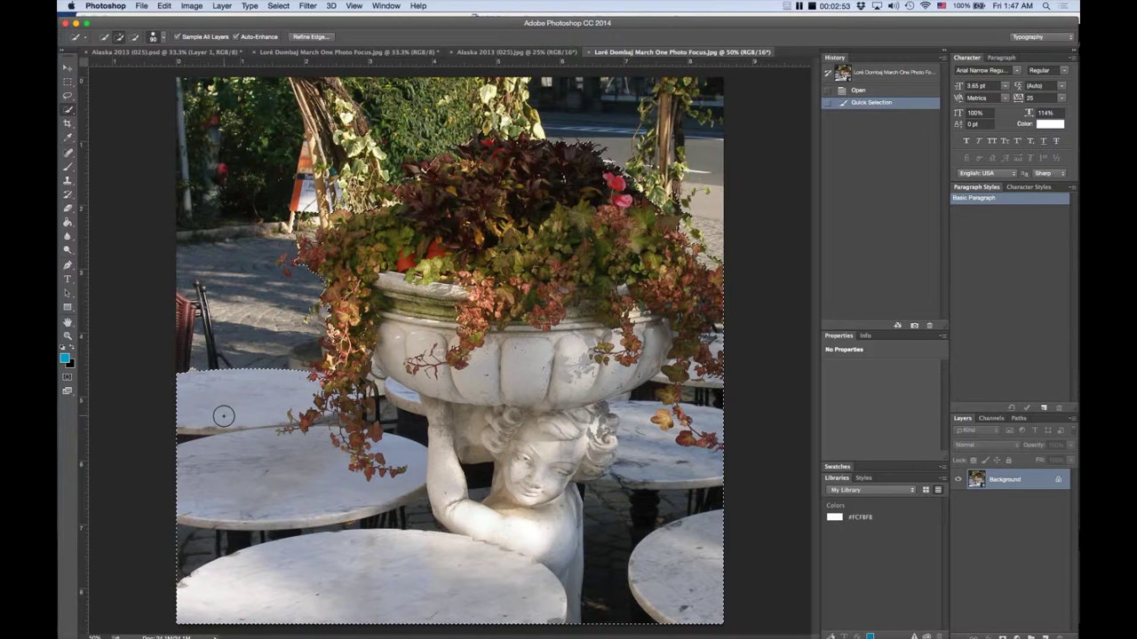
pyautogui.press('[')
pyautogui.press('[')
pyautogui.press('[')
pyautogui.press('[')
pyautogui.press('[')
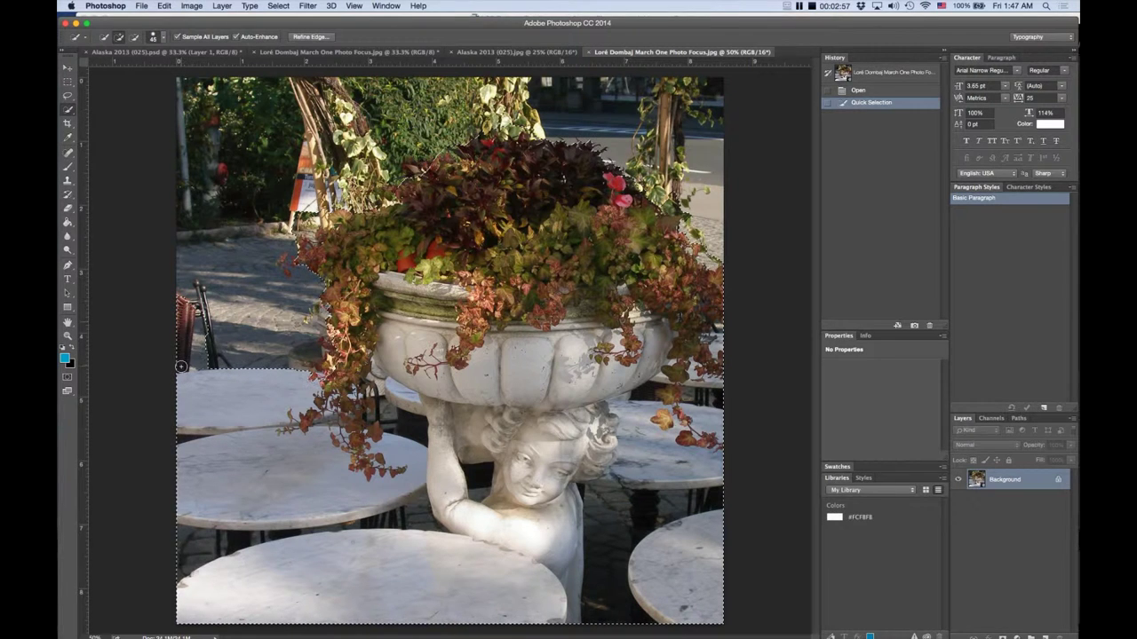
pyautogui.click(197, 295)
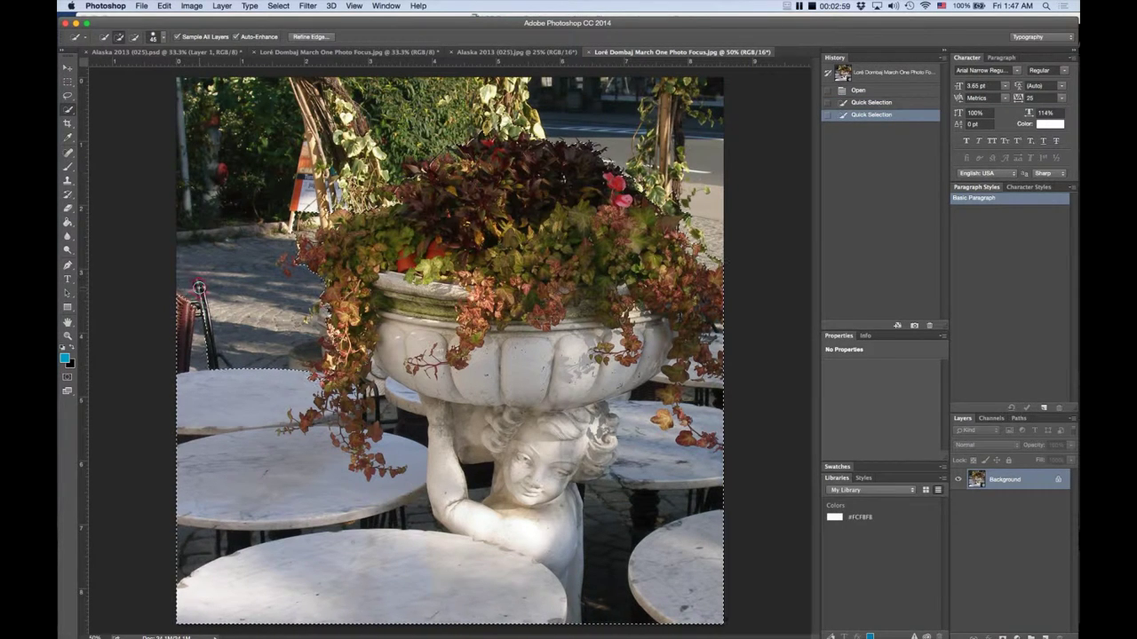
pyautogui.click(209, 345)
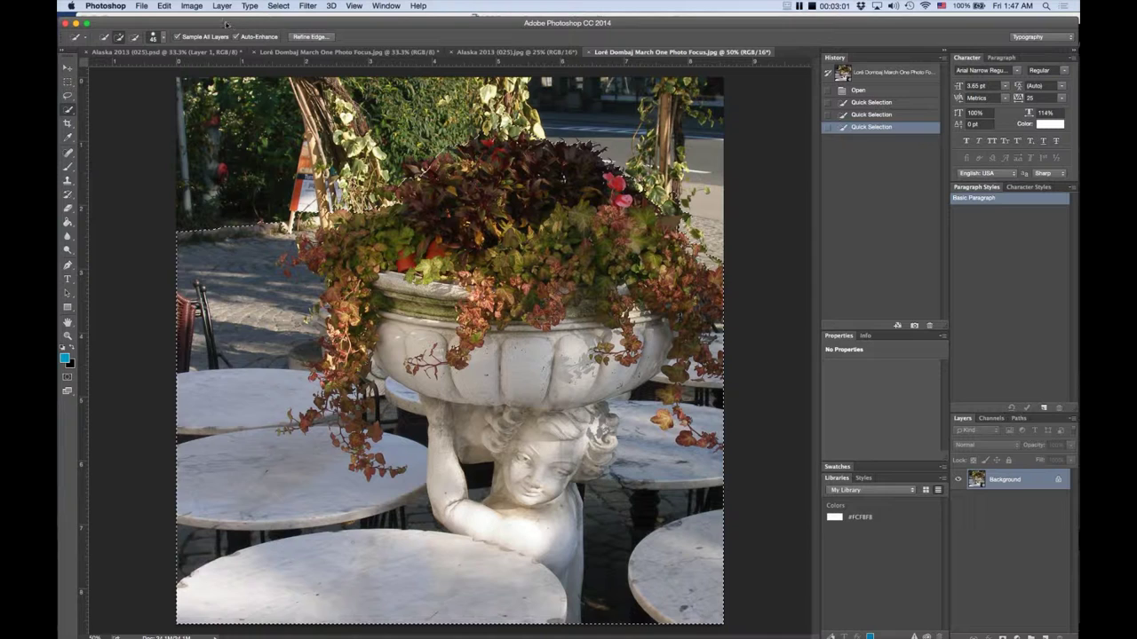
pyautogui.click(134, 36)
pyautogui.moveTo(234, 243)
pyautogui.mouseDown()
pyautogui.moveTo(207, 240)
pyautogui.moveTo(286, 292)
pyautogui.moveTo(187, 286)
pyautogui.moveTo(206, 302)
pyautogui.moveTo(219, 355)
pyautogui.mouseUp()
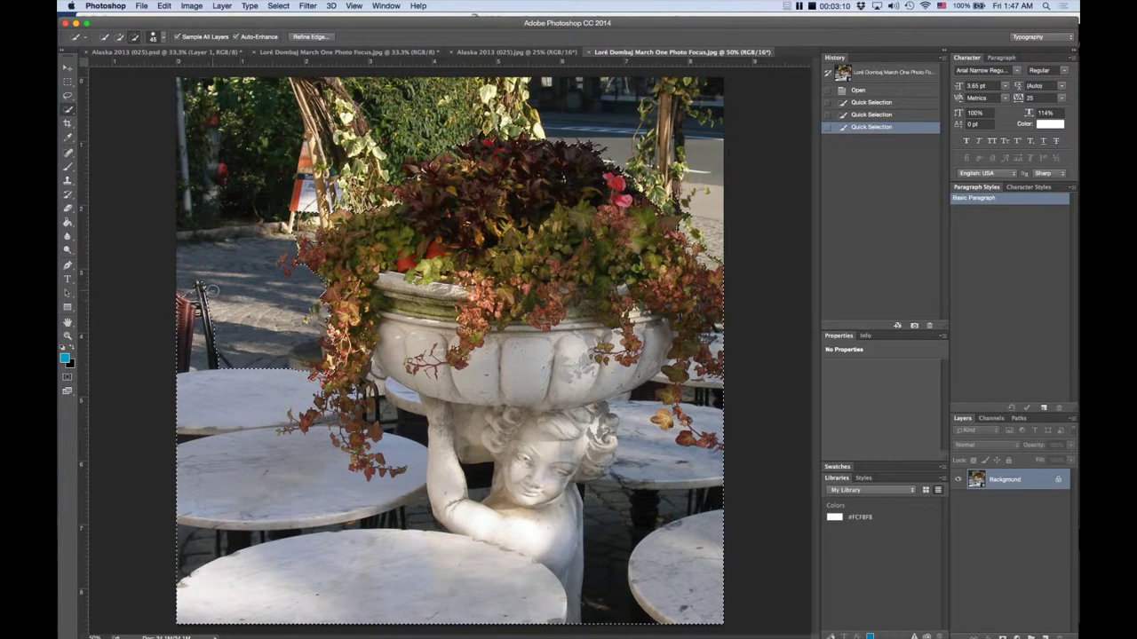
pyautogui.click(119, 37)
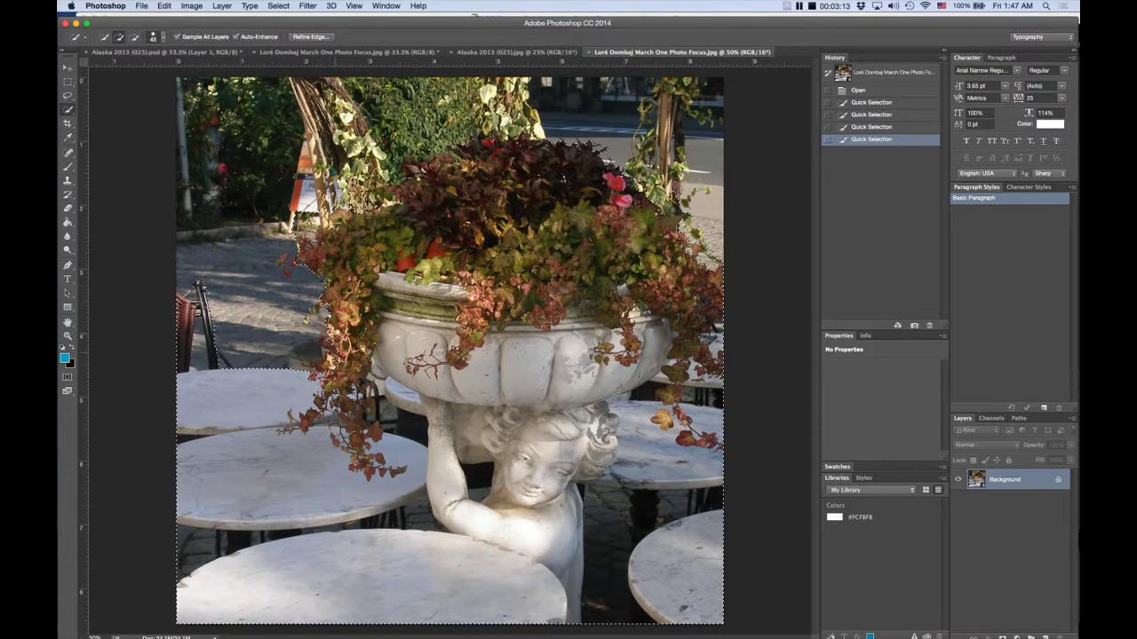
pyautogui.moveTo(328, 365); pyautogui.dragTo(308, 366)
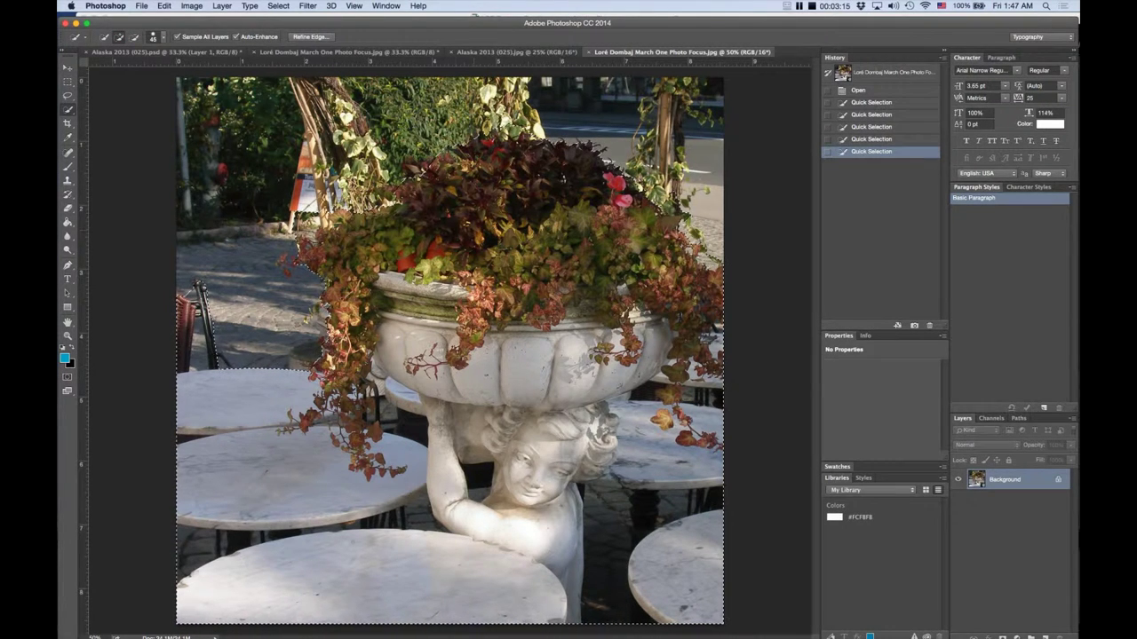
# Step: Refine Edge with radius about 67 px and smooth about 57, outputting a new layer with layer mask
pyautogui.click(280, 7)
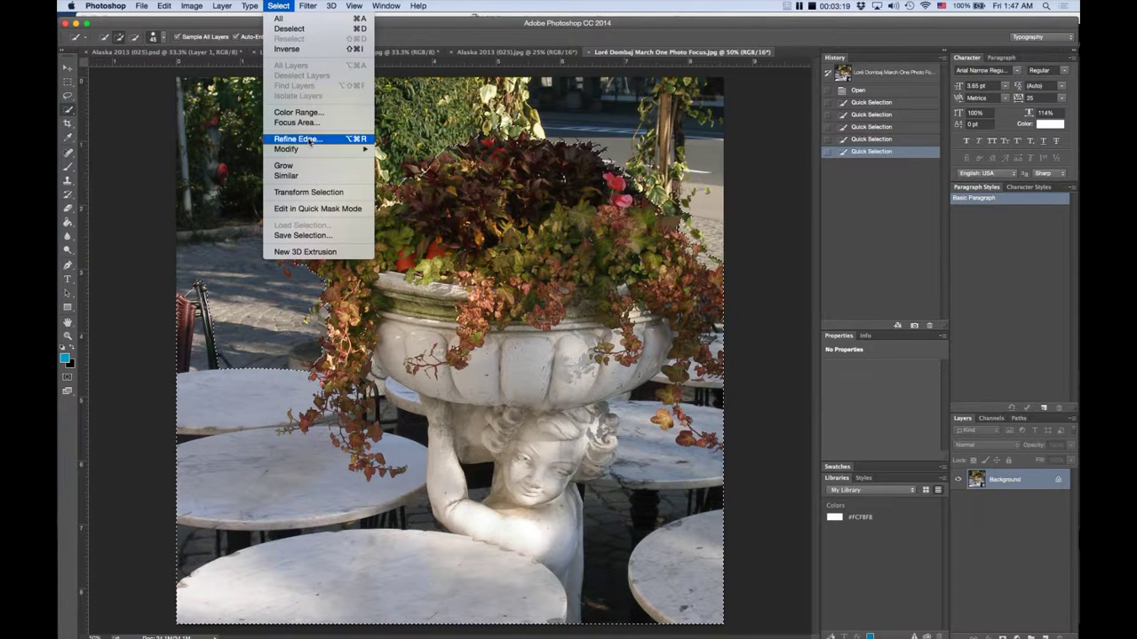
pyautogui.click(310, 142)
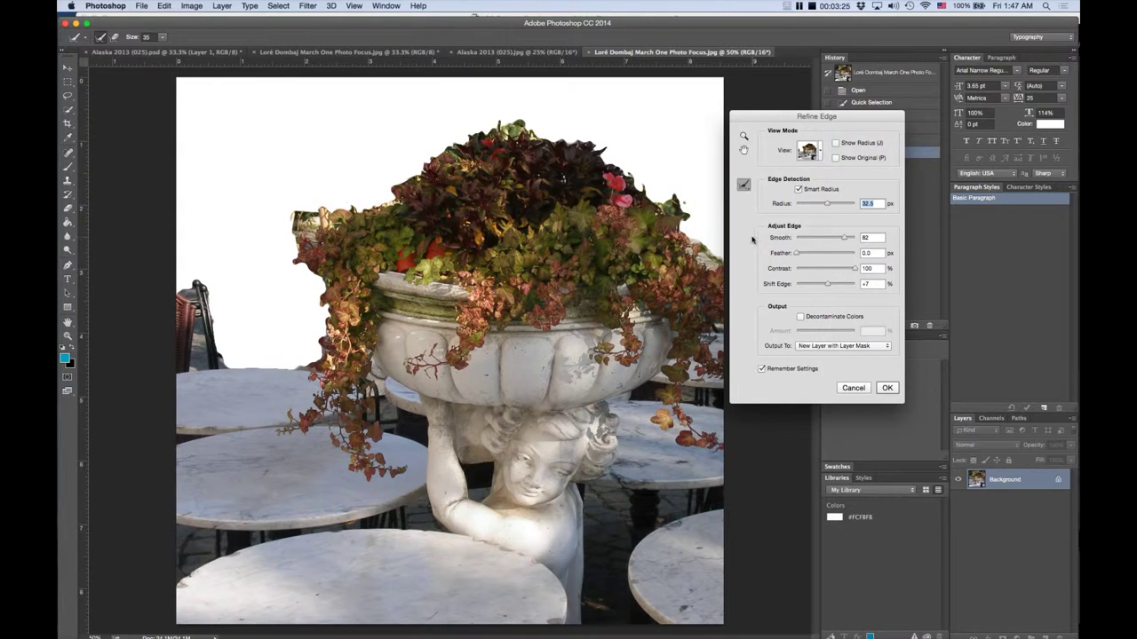
pyautogui.moveTo(826, 204); pyautogui.dragTo(845, 206)
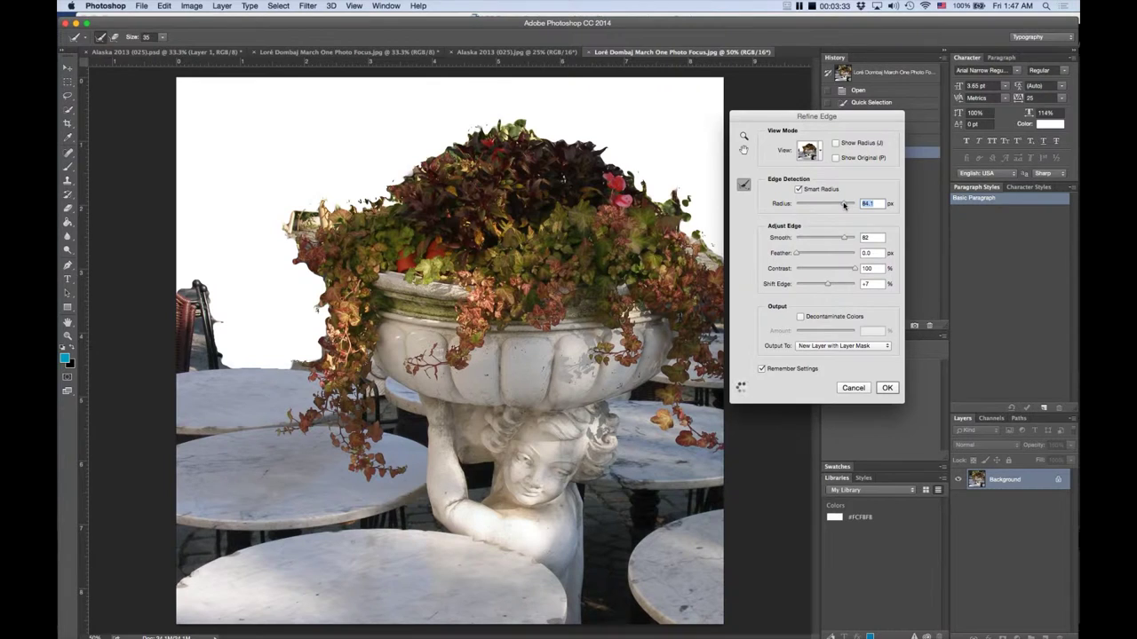
pyautogui.moveTo(845, 205); pyautogui.dragTo(830, 205)
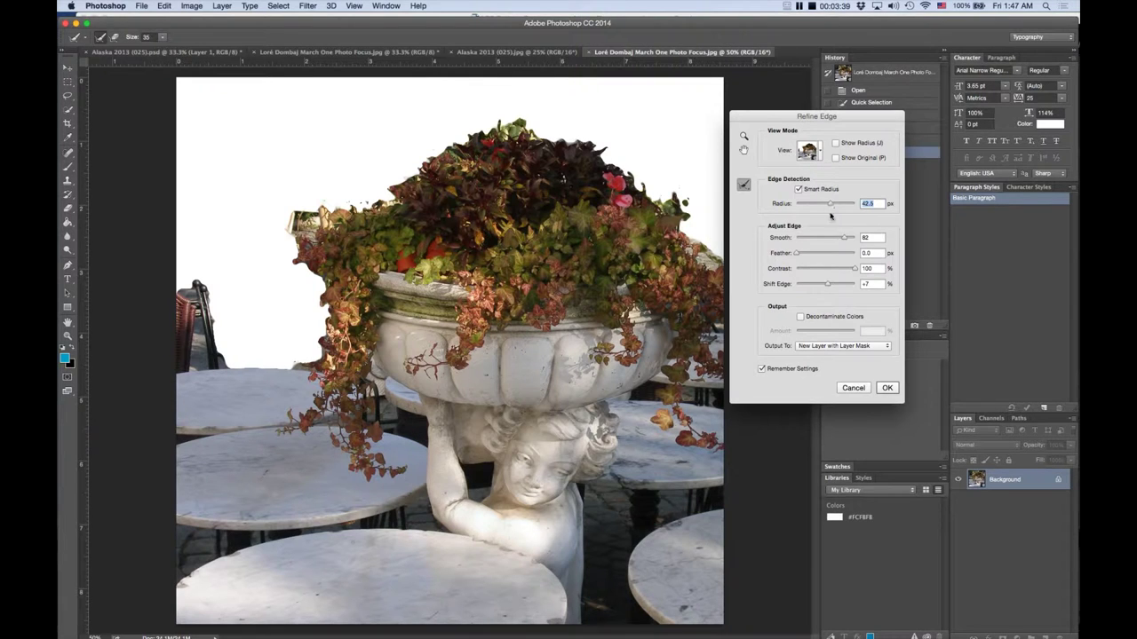
pyautogui.moveTo(845, 238)
pyautogui.mouseDown()
pyautogui.moveTo(819, 240)
pyautogui.moveTo(809, 256)
pyautogui.mouseUp()
pyautogui.press('Tab')
pyautogui.click(886, 389)
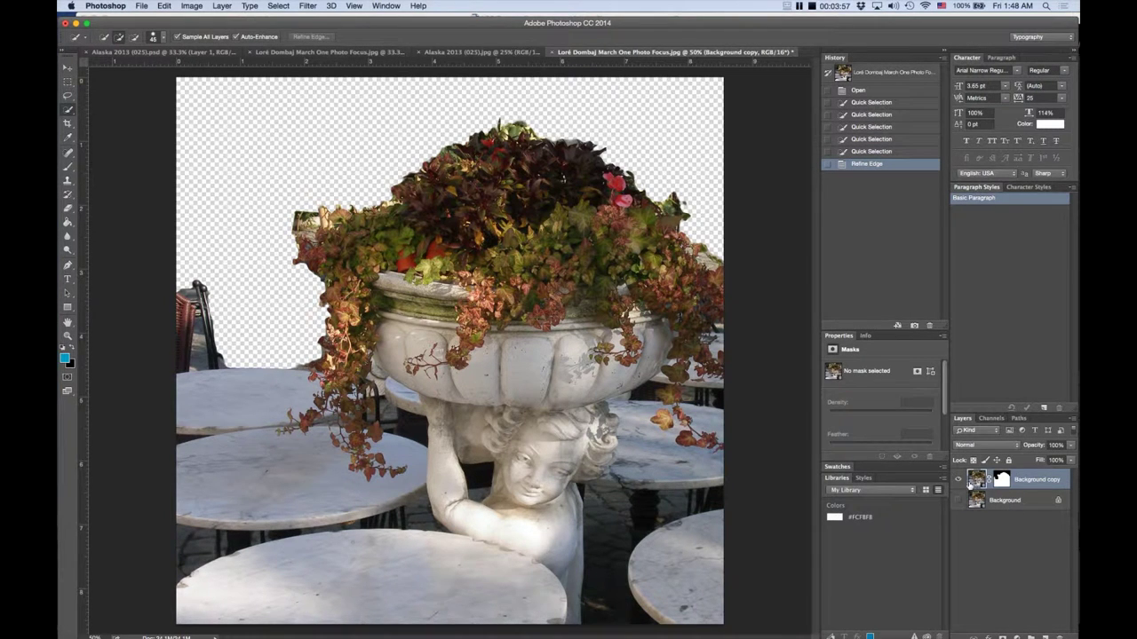
pyautogui.click(958, 503)
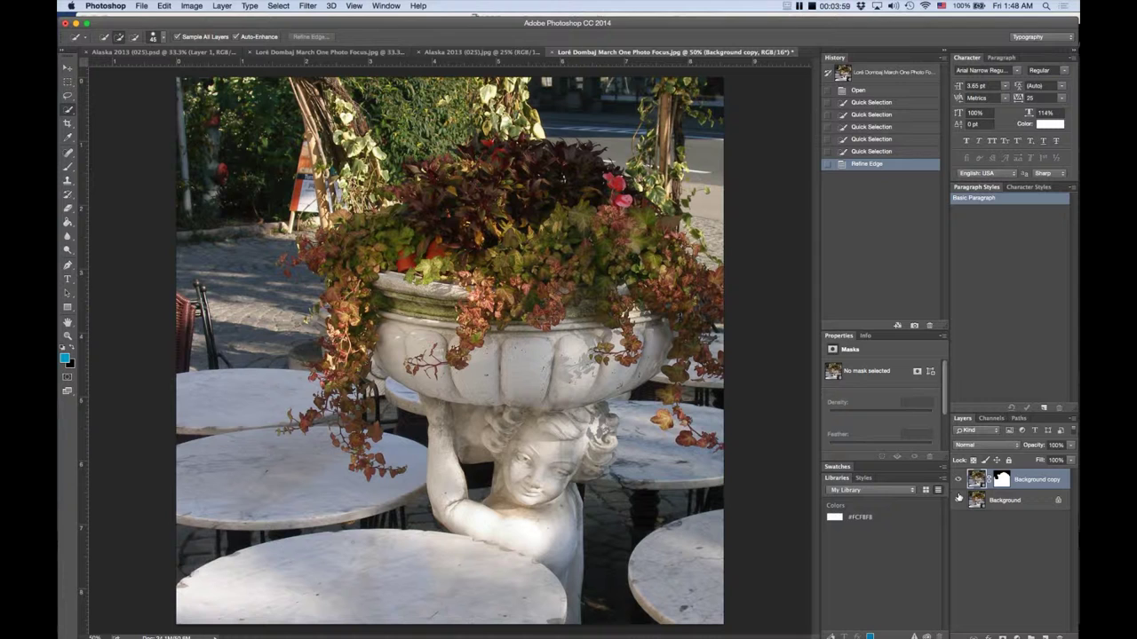
pyautogui.click(958, 480)
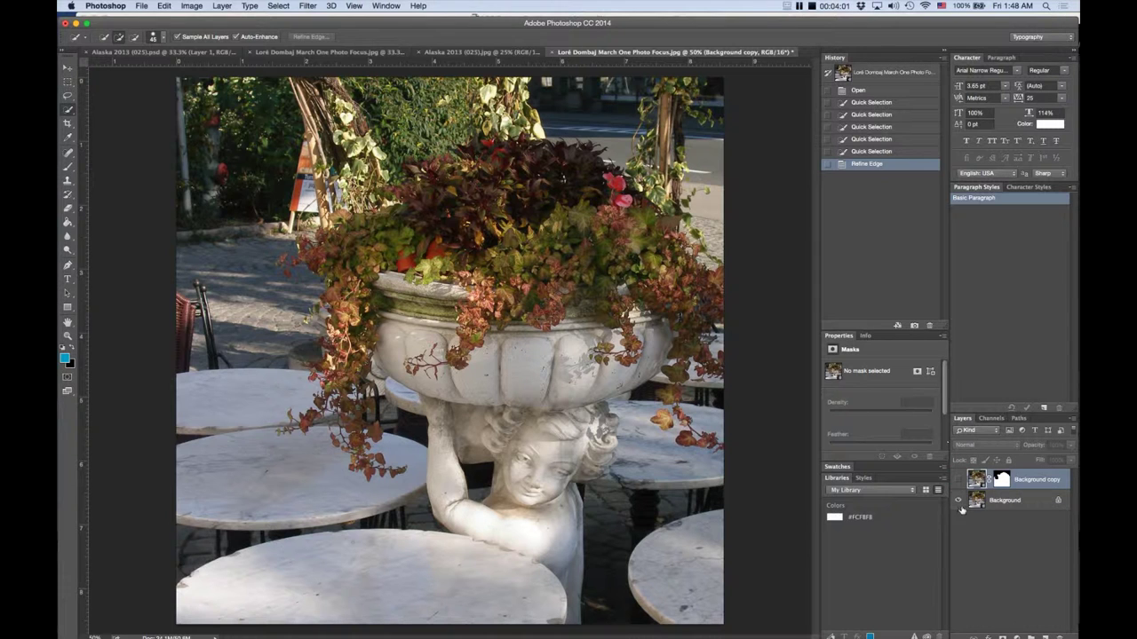
pyautogui.click(957, 500)
pyautogui.click(958, 479)
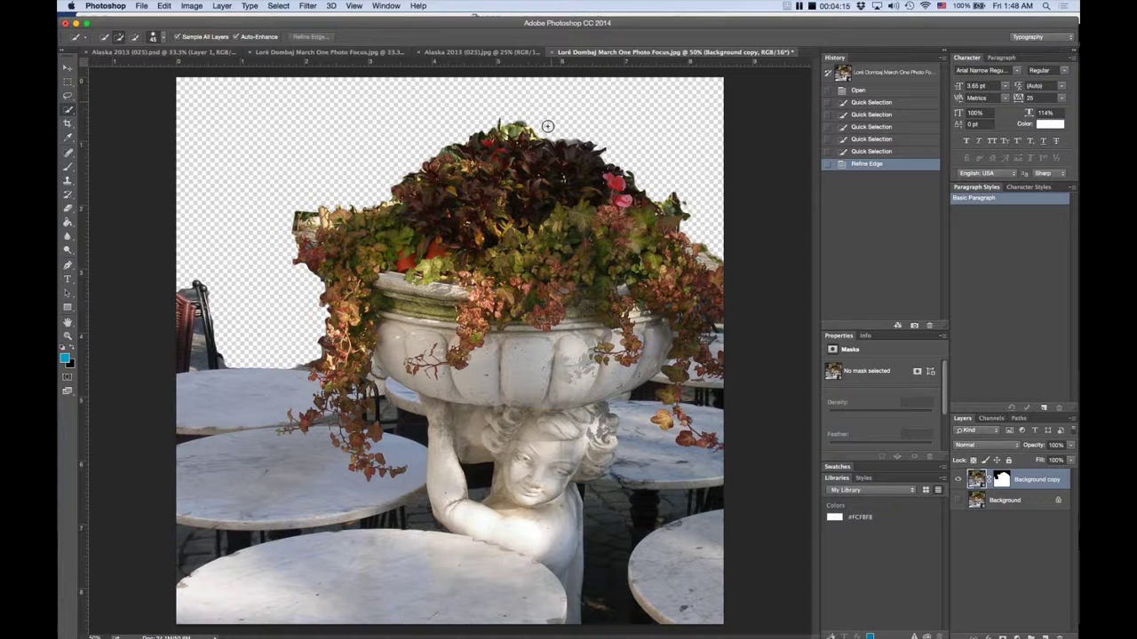
pyautogui.click(66, 69)
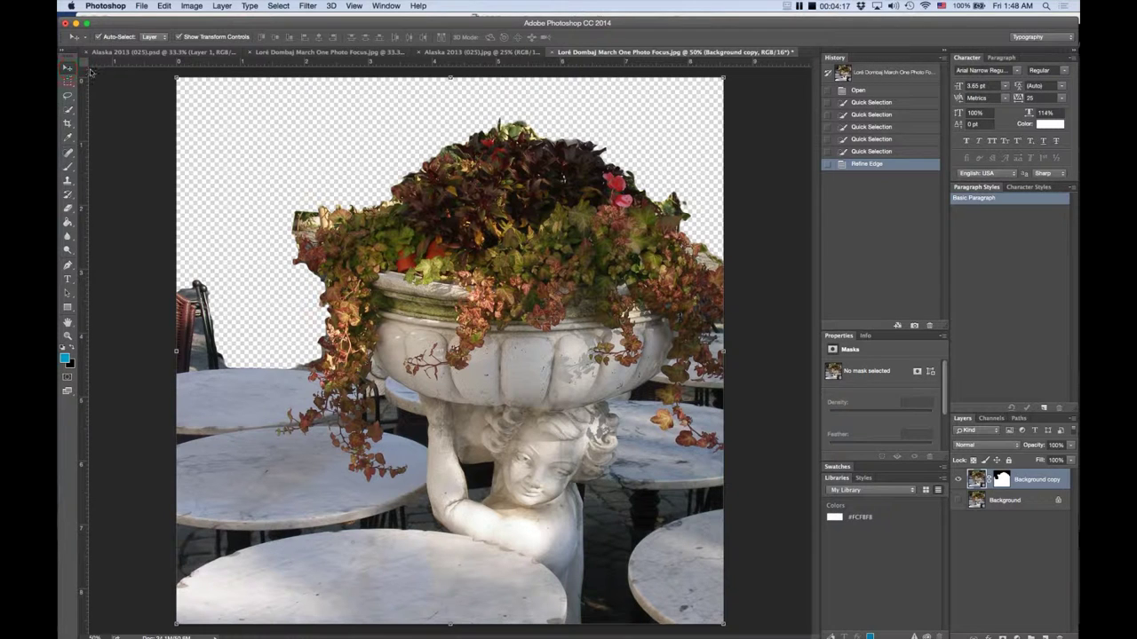
# Step: Paste and transform an image on the Alaska 2013 skyline photo, then delete the mistaken pasted layer
pyautogui.click(480, 52)
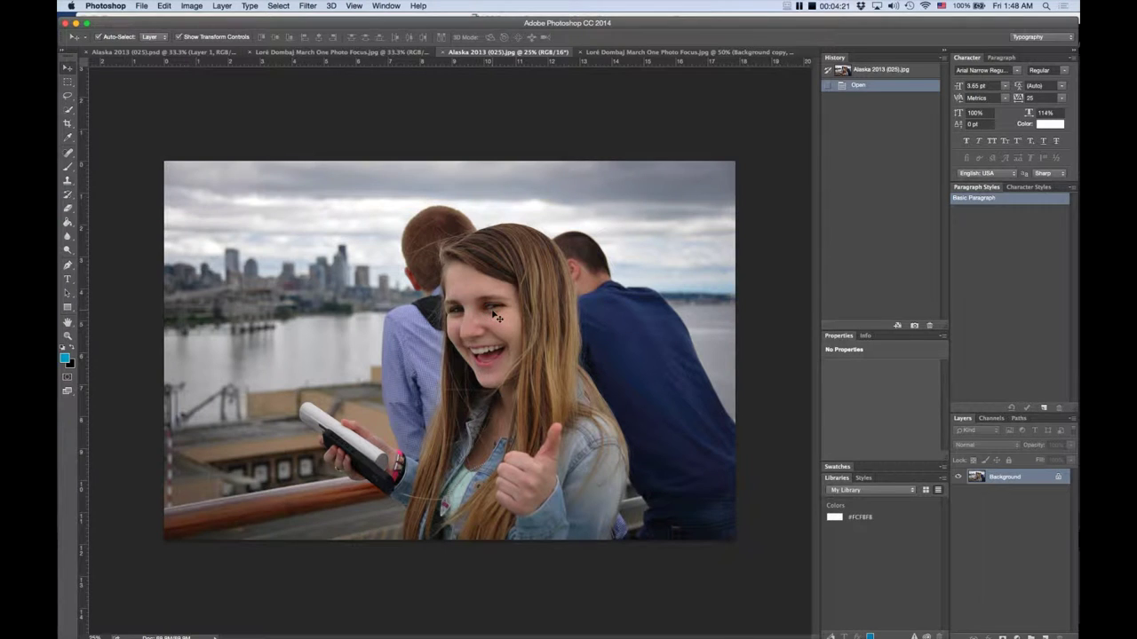
pyautogui.hotkey('ctrl', 'v')
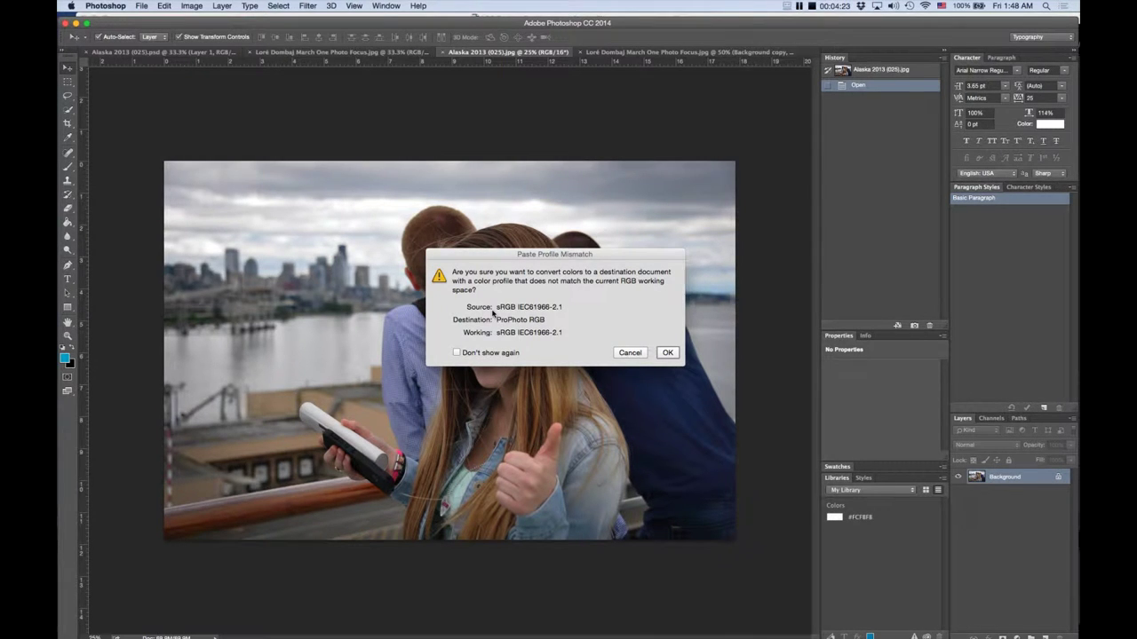
pyautogui.click(668, 353)
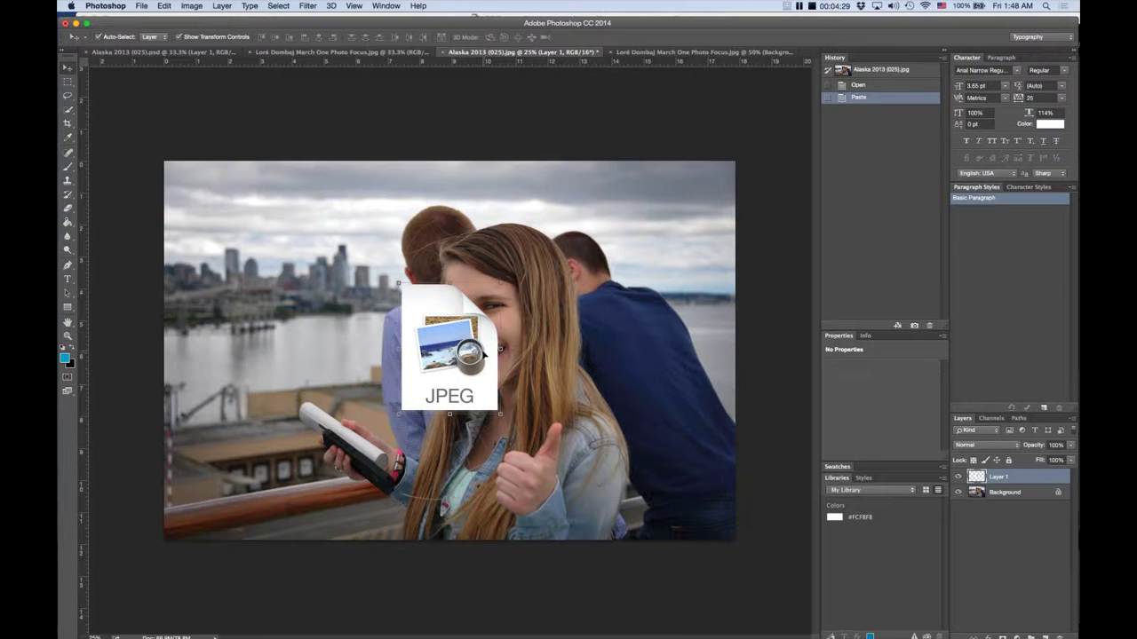
pyautogui.moveTo(500, 391); pyautogui.dragTo(512, 388)
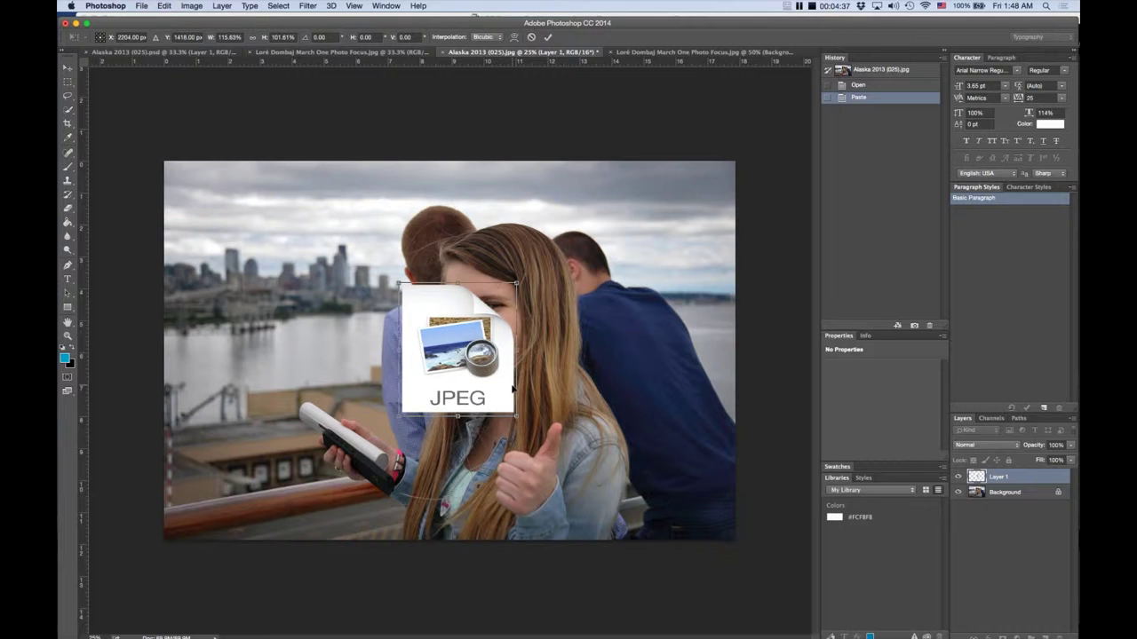
pyautogui.moveTo(512, 389); pyautogui.dragTo(500, 348)
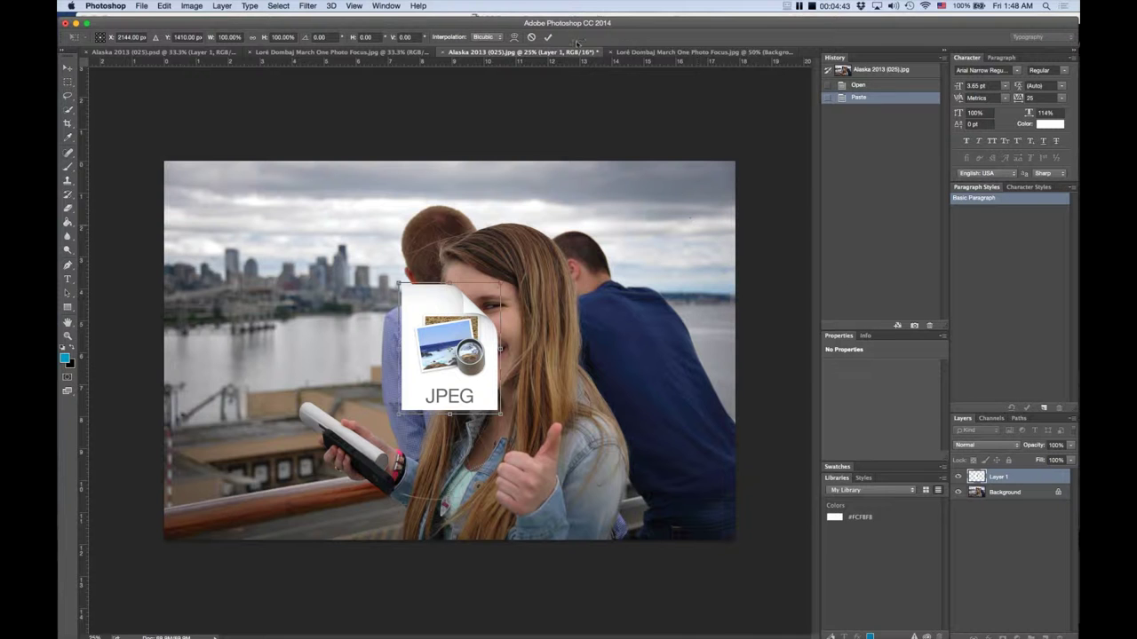
pyautogui.click(549, 38)
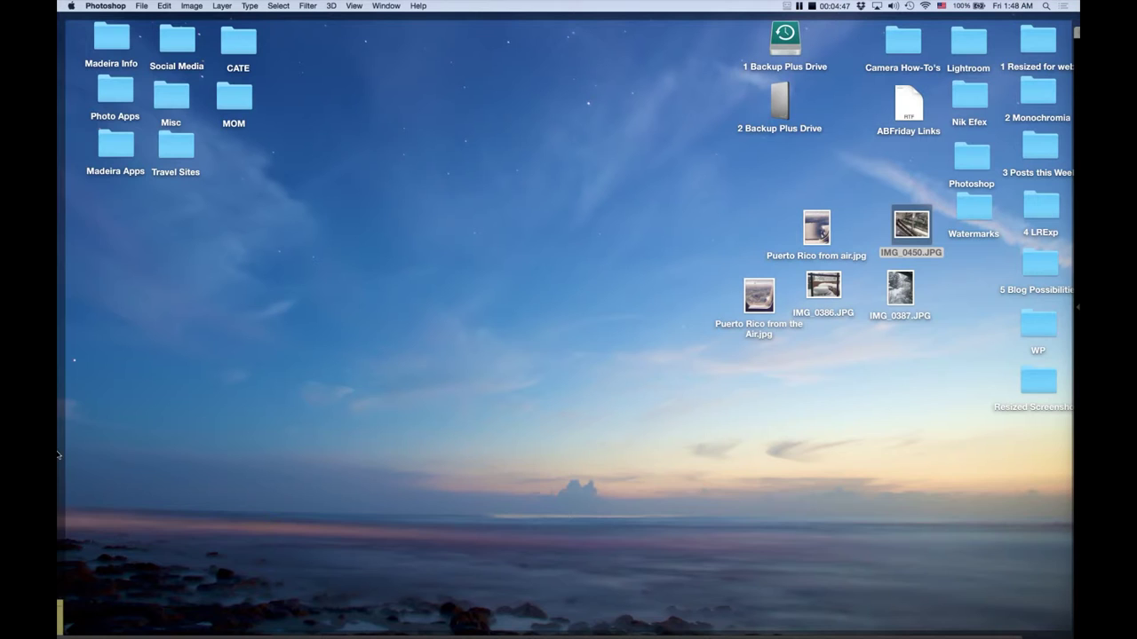
pyautogui.moveTo(58, 455)
pyautogui.click(69, 418)
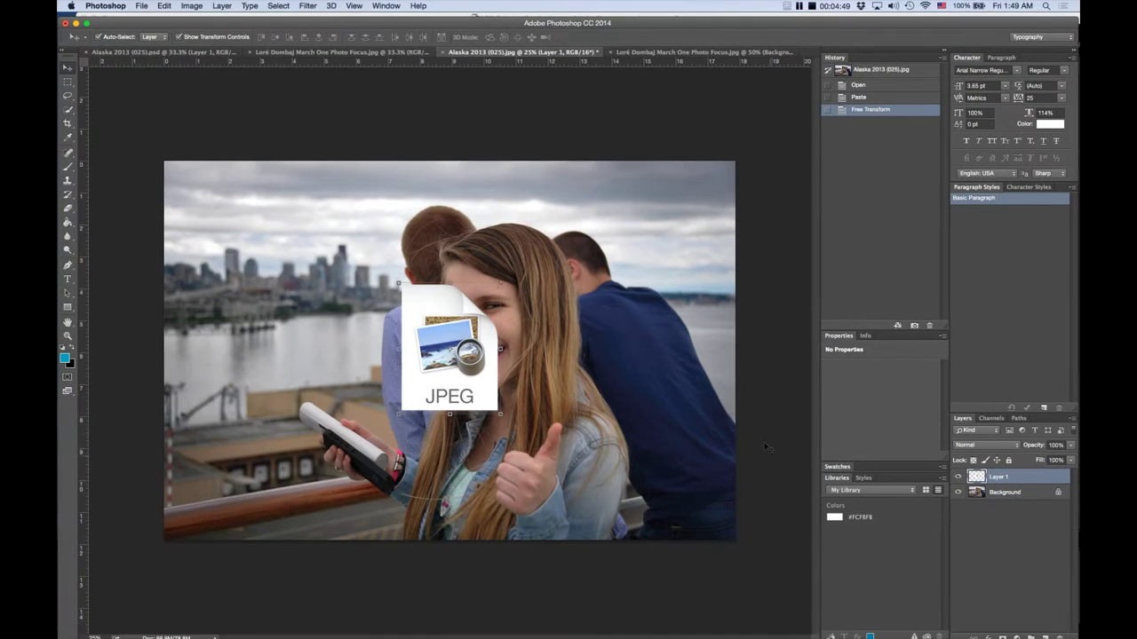
pyautogui.moveTo(1009, 480); pyautogui.dragTo(1059, 636)
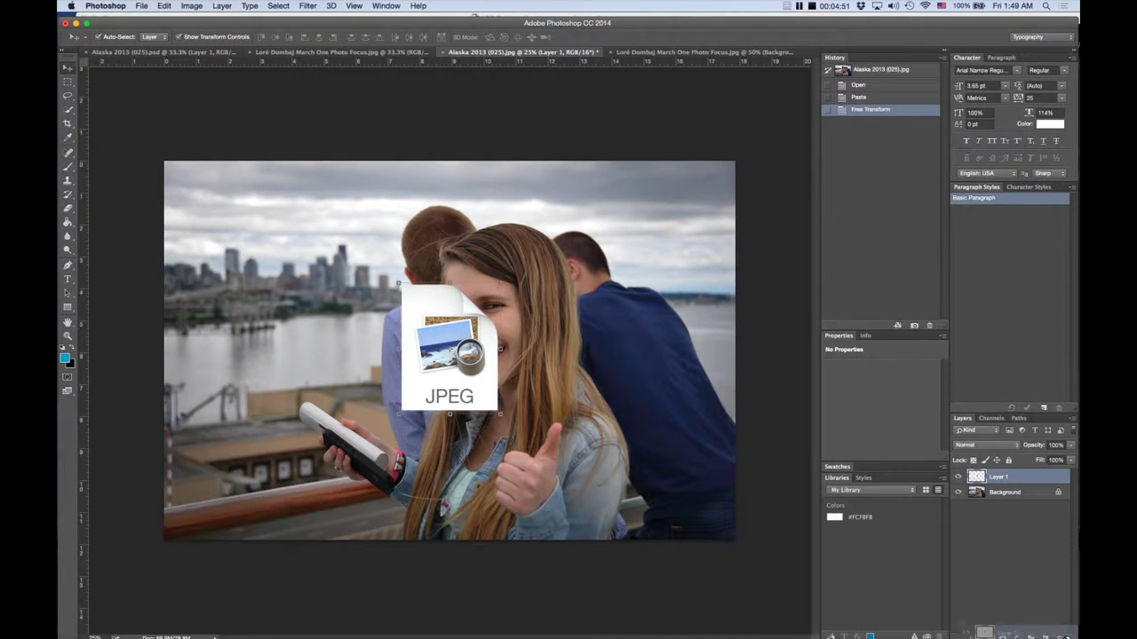
# Step: Drag the masked statue-and-urn cut-out layer from the statue photo into the skyline photo
pyautogui.click(647, 53)
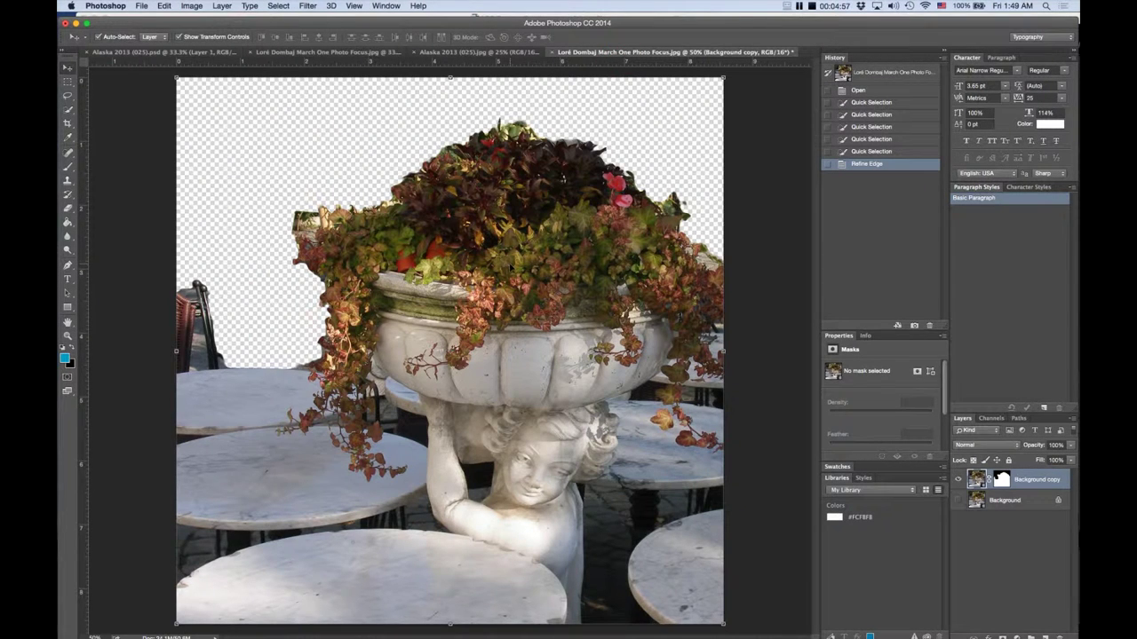
pyautogui.moveTo(512, 267); pyautogui.dragTo(462, 73)
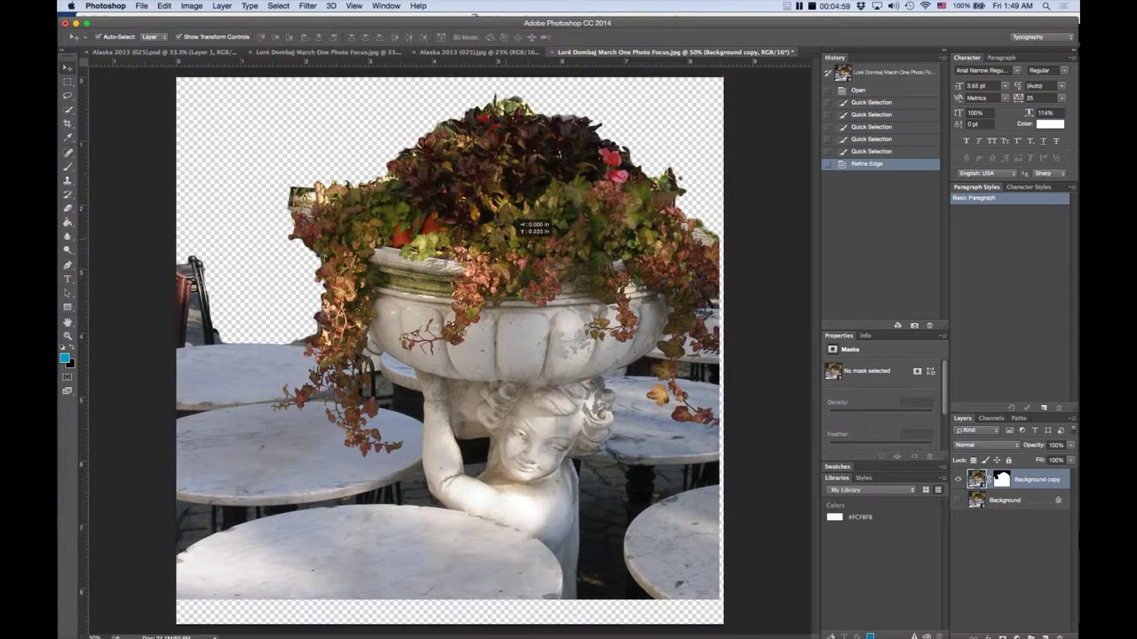
pyautogui.click(444, 54)
pyautogui.moveTo(451, 286); pyautogui.dragTo(538, 109)
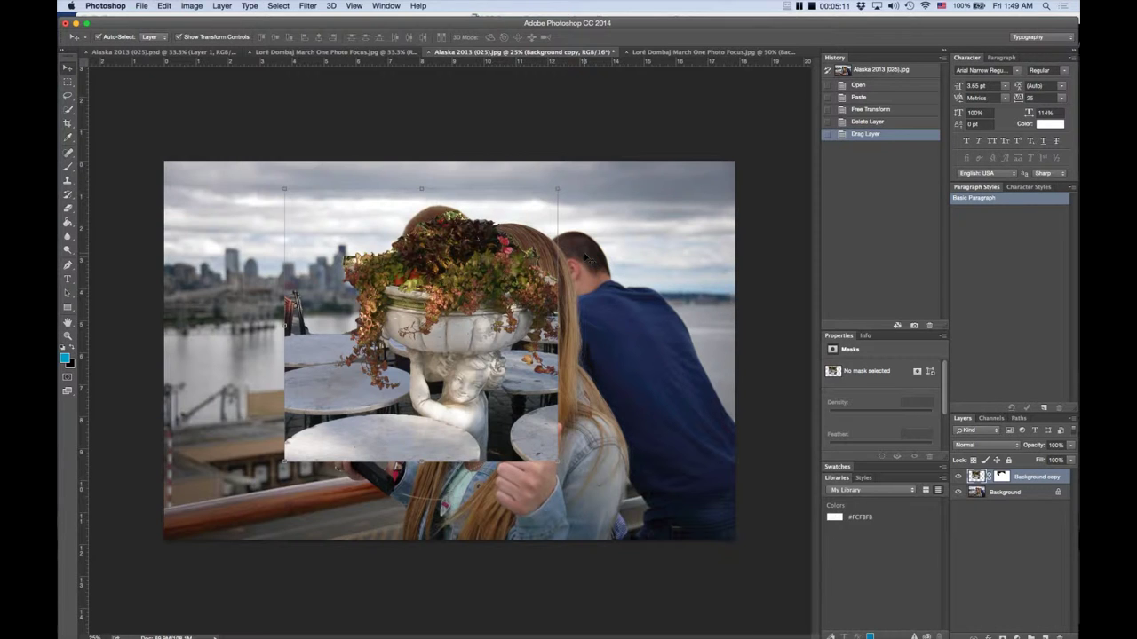
# Step: Enlarge and position the statue layer to fill the skyline photo, then commit the transform
pyautogui.moveTo(557, 460); pyautogui.dragTo(735, 558)
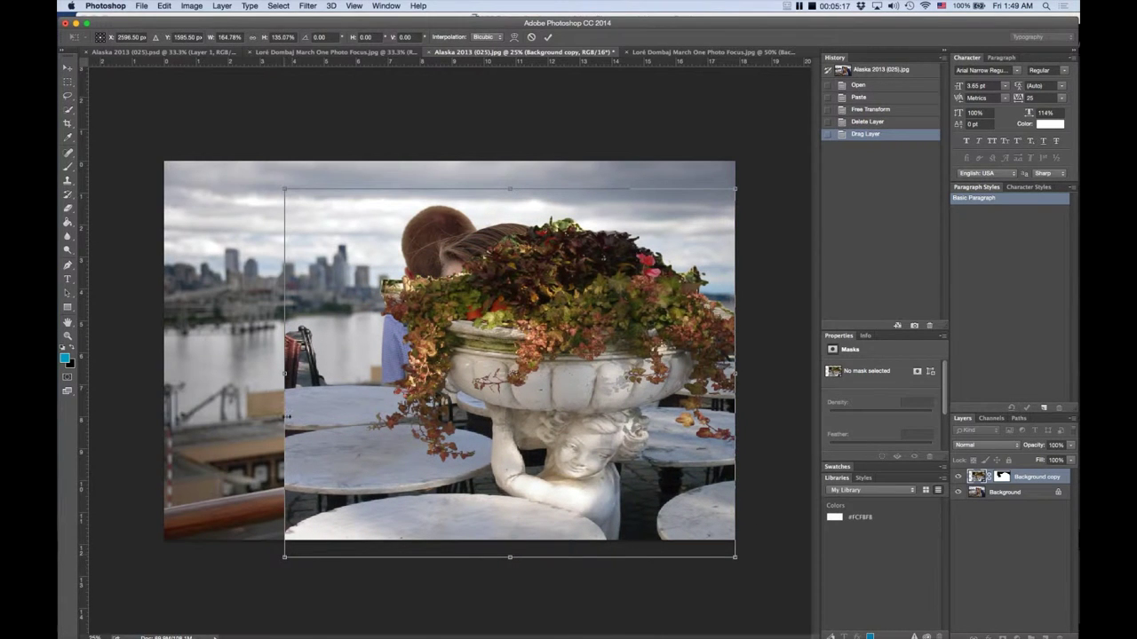
pyautogui.moveTo(285, 374); pyautogui.dragTo(255, 374)
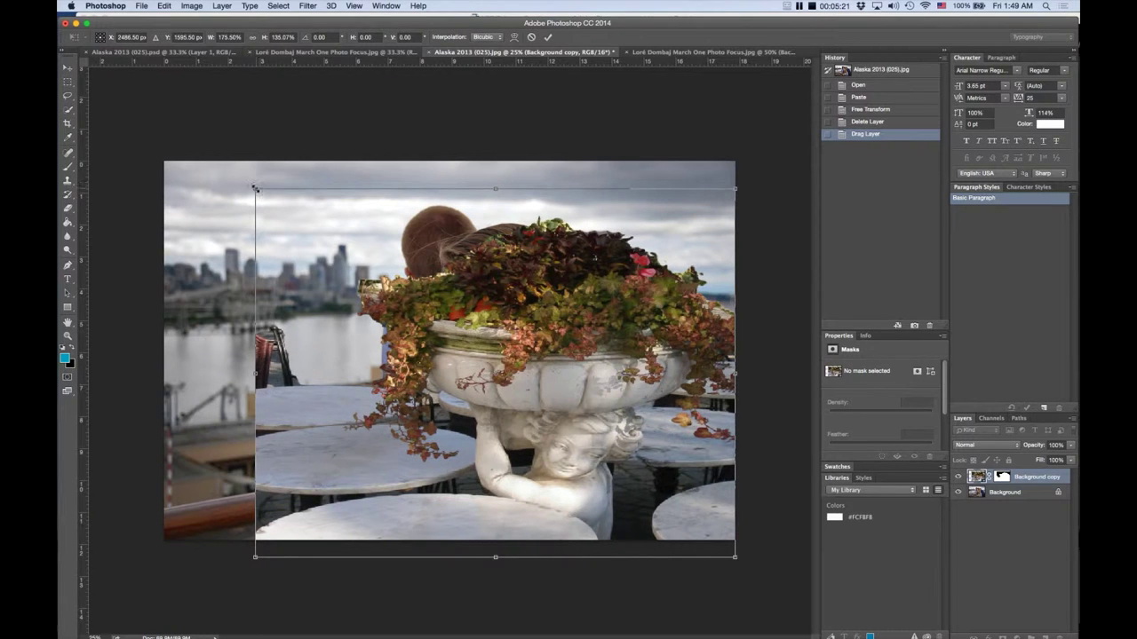
pyautogui.moveTo(257, 184)
pyautogui.mouseDown()
pyautogui.moveTo(229, 162)
pyautogui.moveTo(251, 178)
pyautogui.mouseUp()
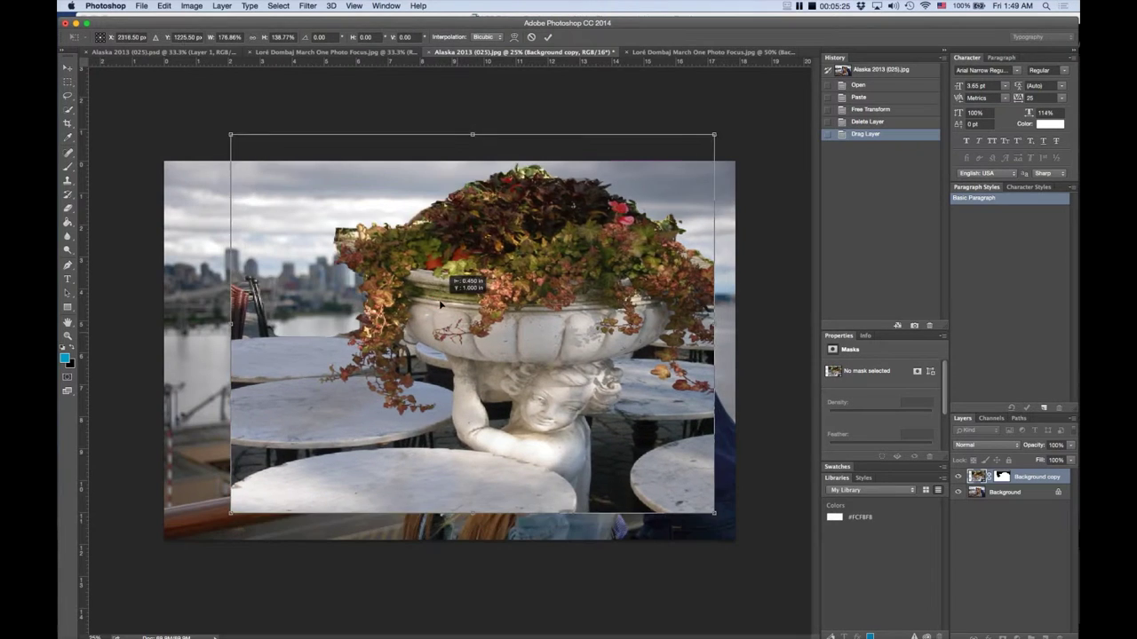
pyautogui.moveTo(463, 361); pyautogui.dragTo(442, 327)
pyautogui.moveTo(715, 521); pyautogui.dragTo(736, 539)
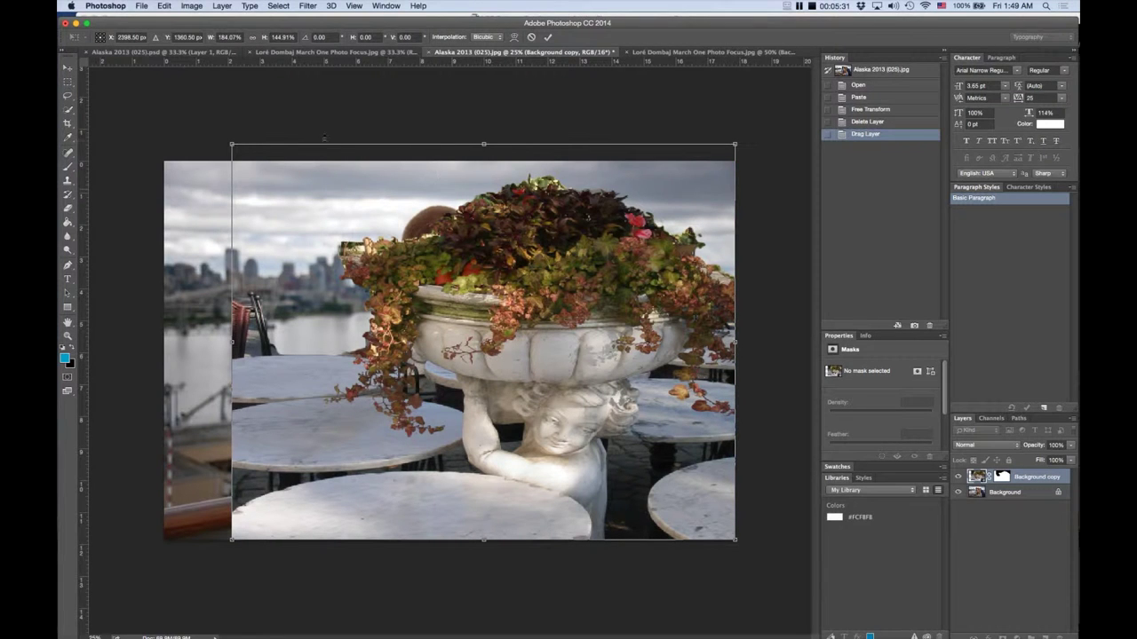
pyautogui.moveTo(232, 143); pyautogui.dragTo(212, 115)
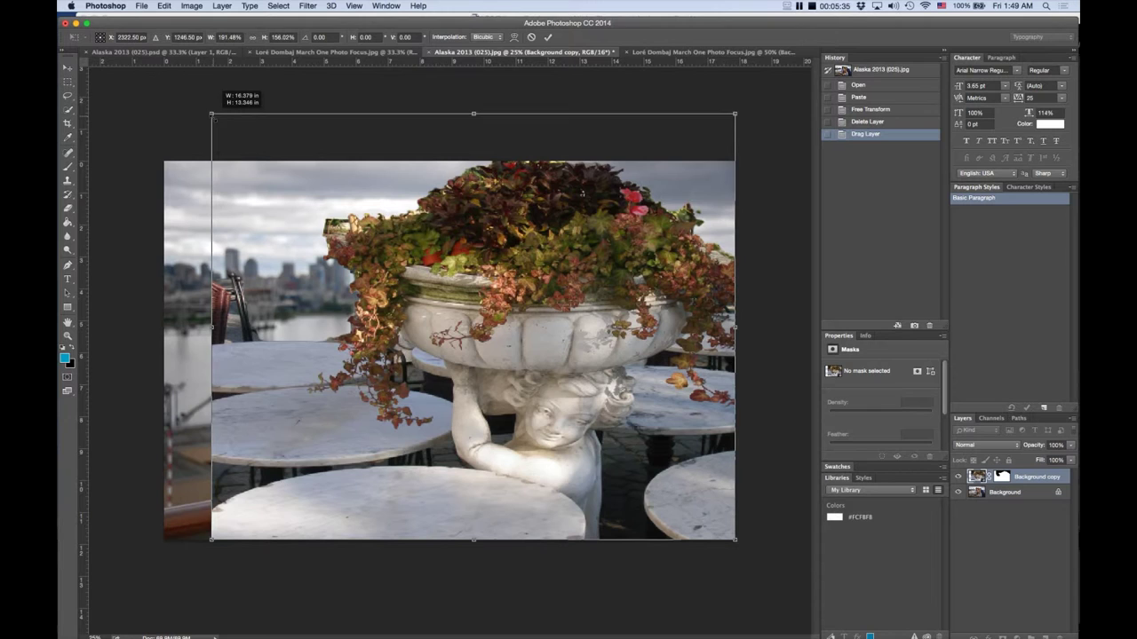
pyautogui.moveTo(212, 116); pyautogui.dragTo(230, 129)
pyautogui.moveTo(537, 388); pyautogui.dragTo(511, 400)
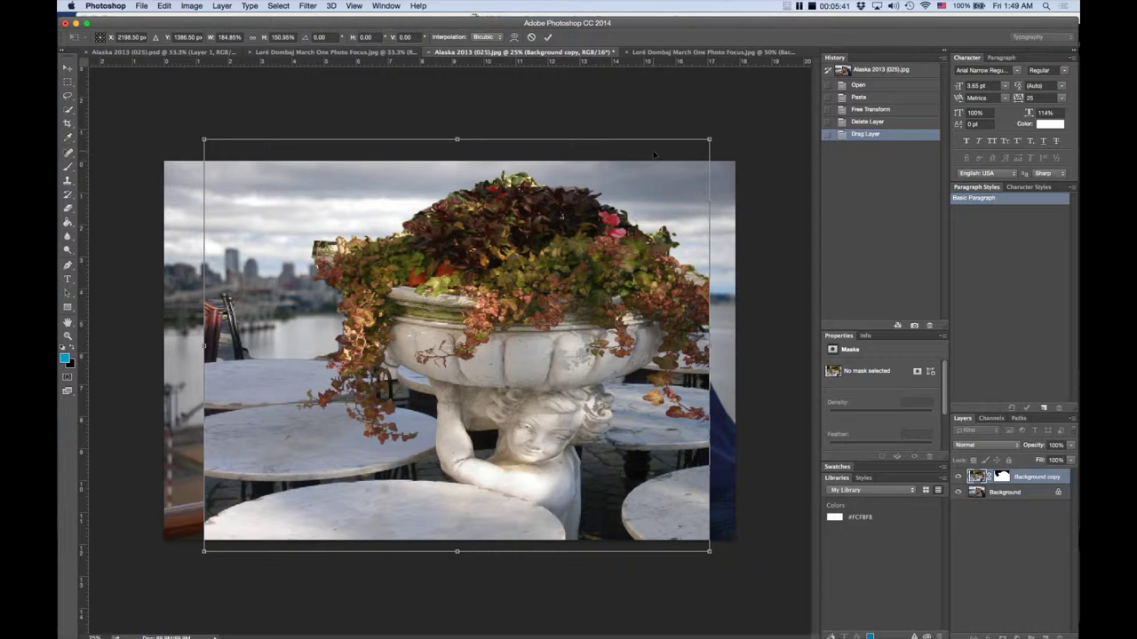
pyautogui.click(549, 38)
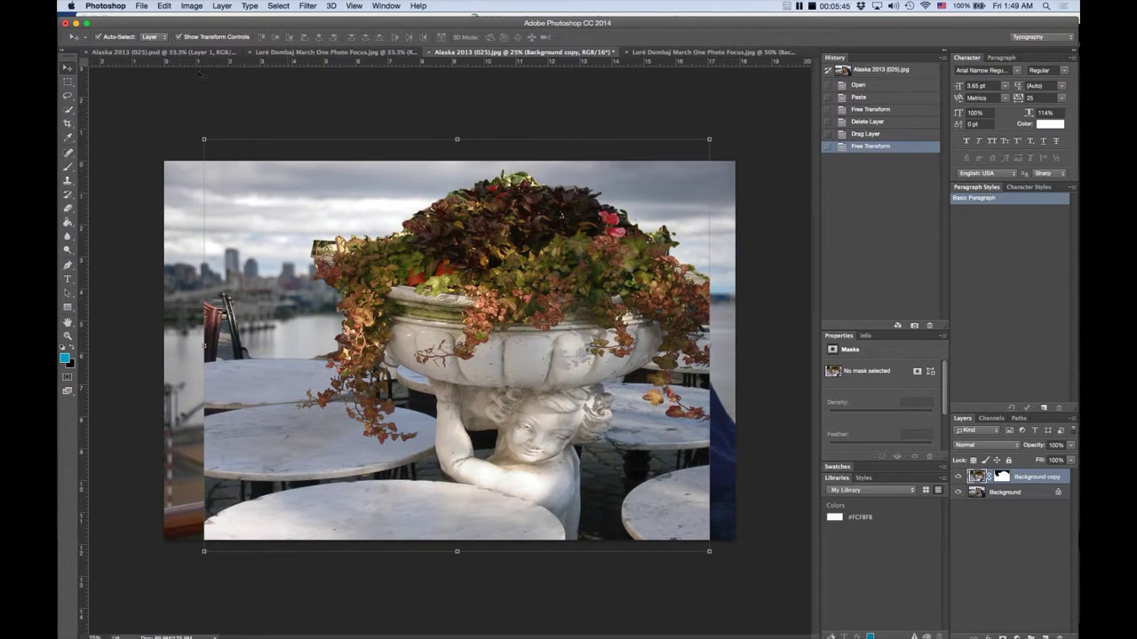
# Step: Crop the composite by pulling in its left, right and bottom edges, then commit
pyautogui.click(68, 81)
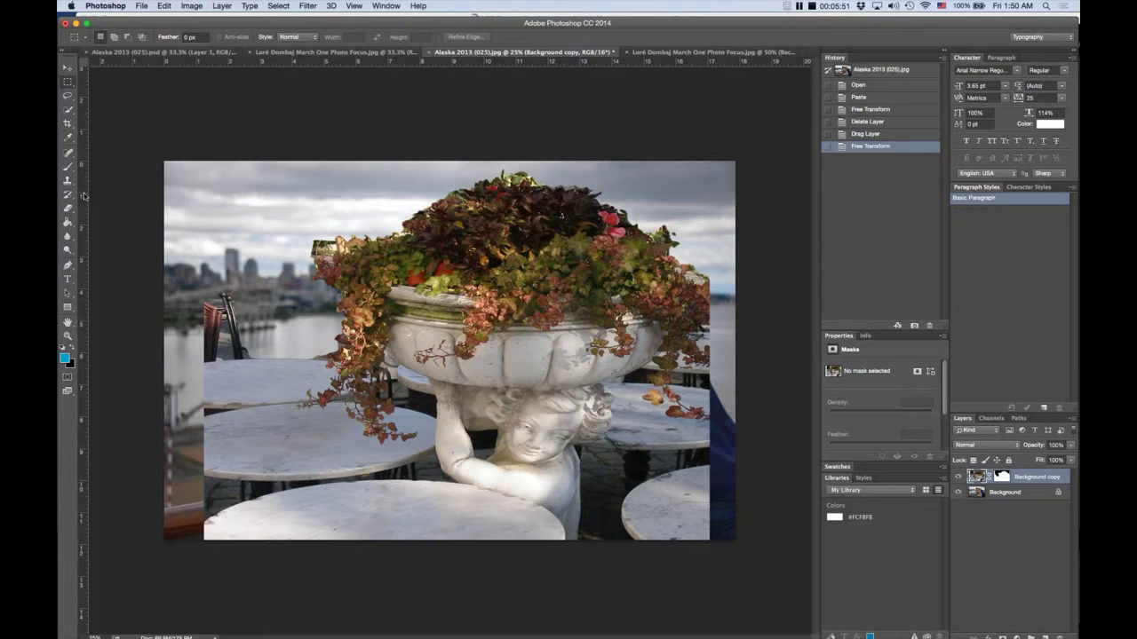
pyautogui.click(67, 124)
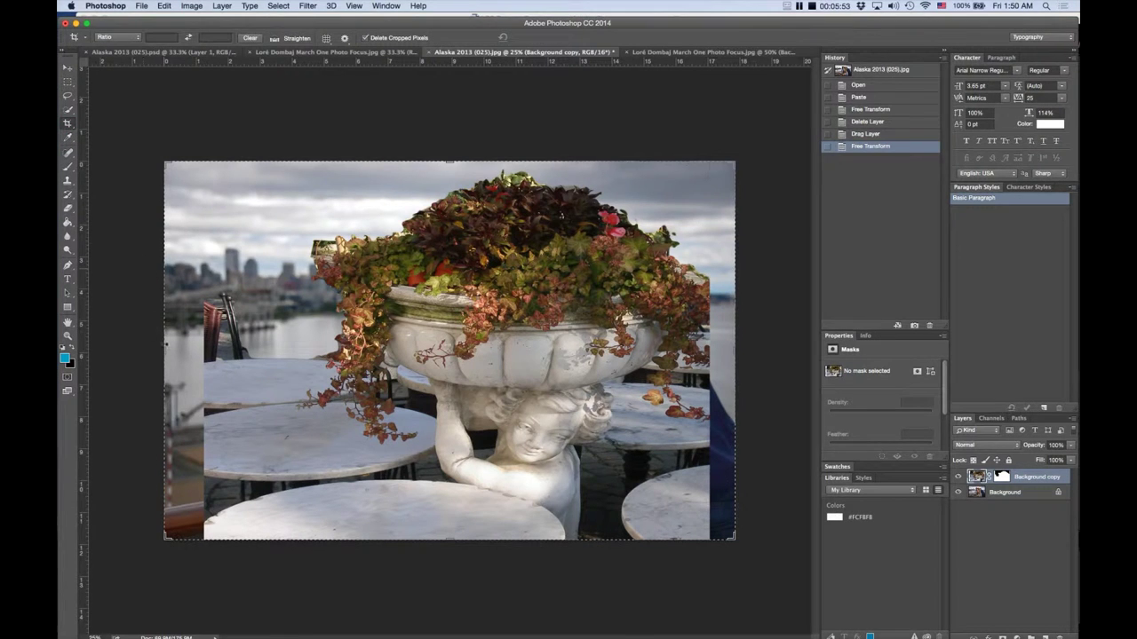
pyautogui.moveTo(164, 346); pyautogui.dragTo(206, 346)
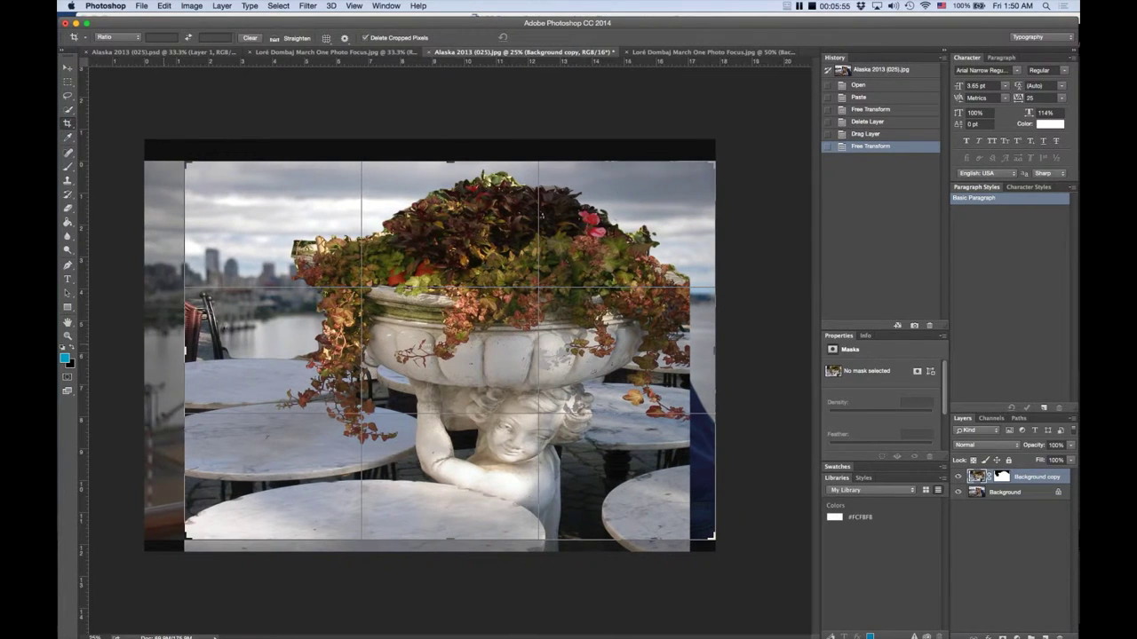
pyautogui.moveTo(715, 351); pyautogui.dragTo(703, 351)
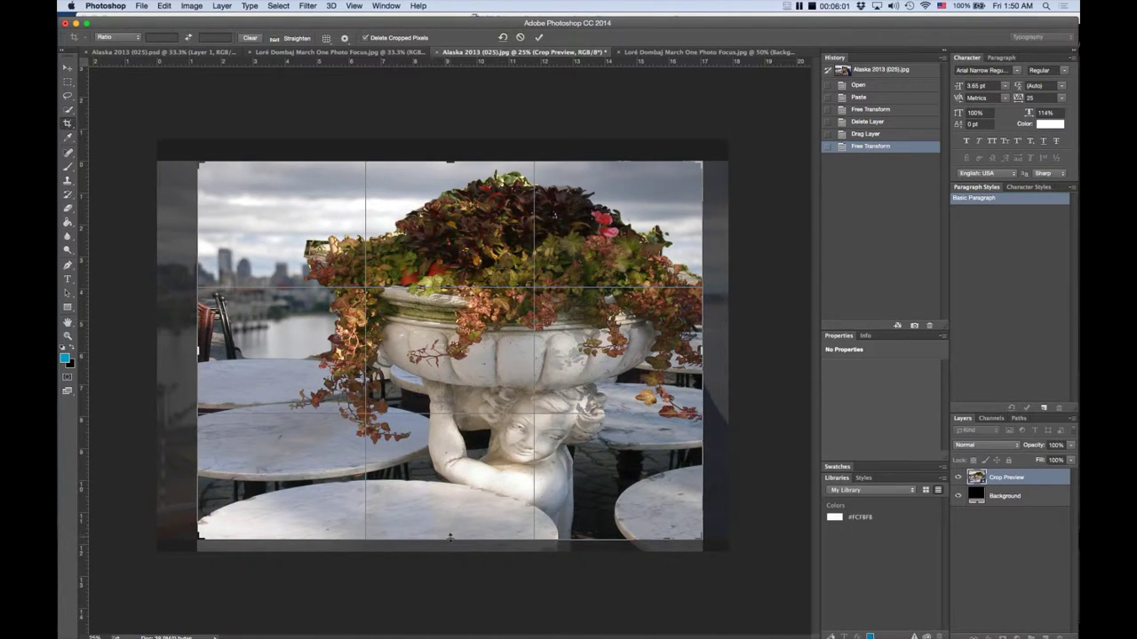
pyautogui.moveTo(446, 539); pyautogui.dragTo(450, 544)
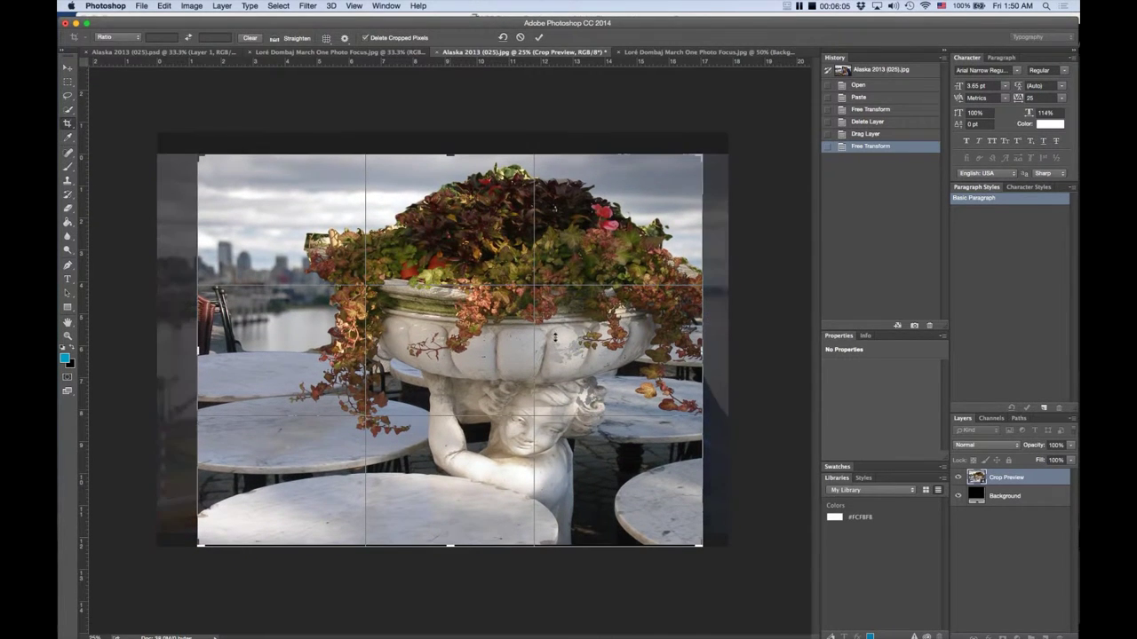
pyautogui.click(538, 38)
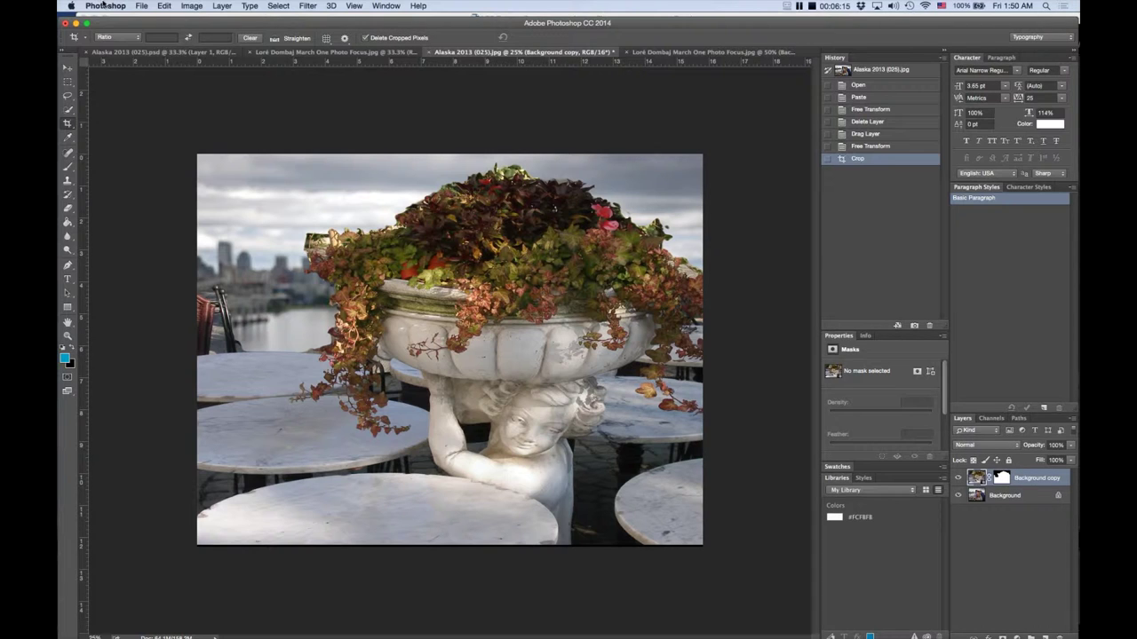
# Step: Save the cropped composite as Alaska 2013 (025)-Edit.tif via File > Save
pyautogui.click(140, 6)
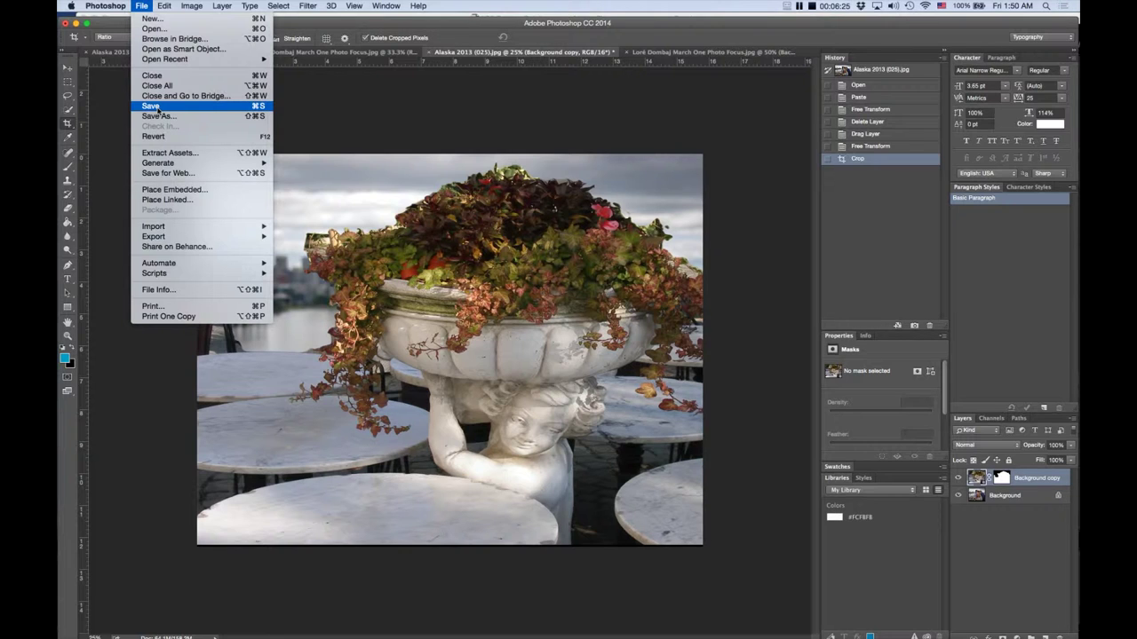
pyautogui.click(158, 106)
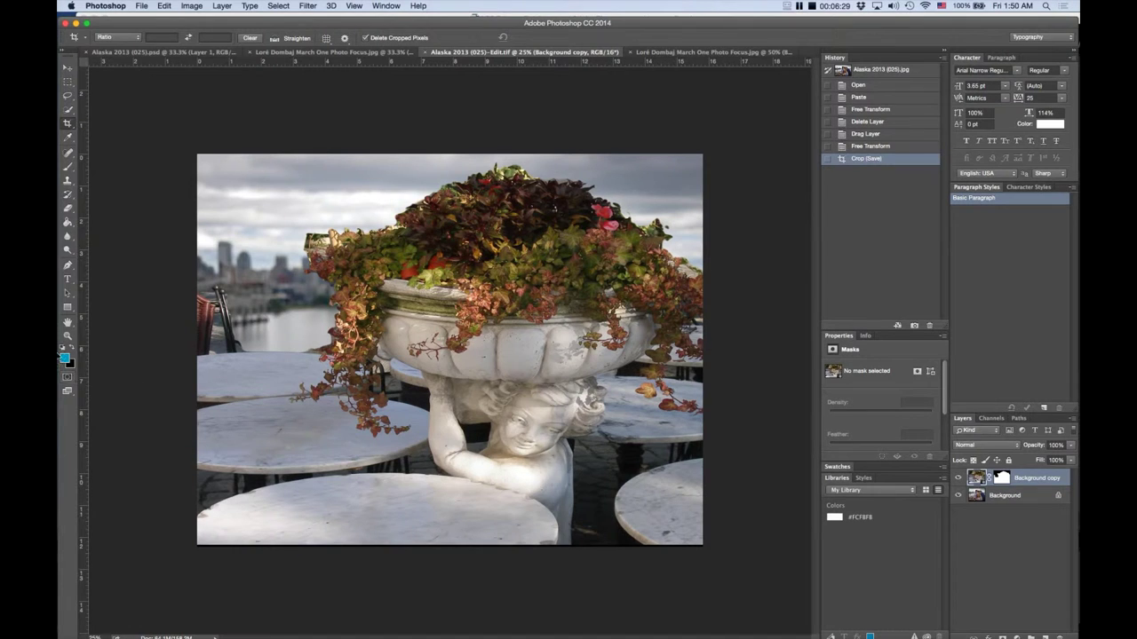
# Step: Switch to Lightroom, where Develop shows the saved cherub-planter edit TIFF
pyautogui.click(72, 435)
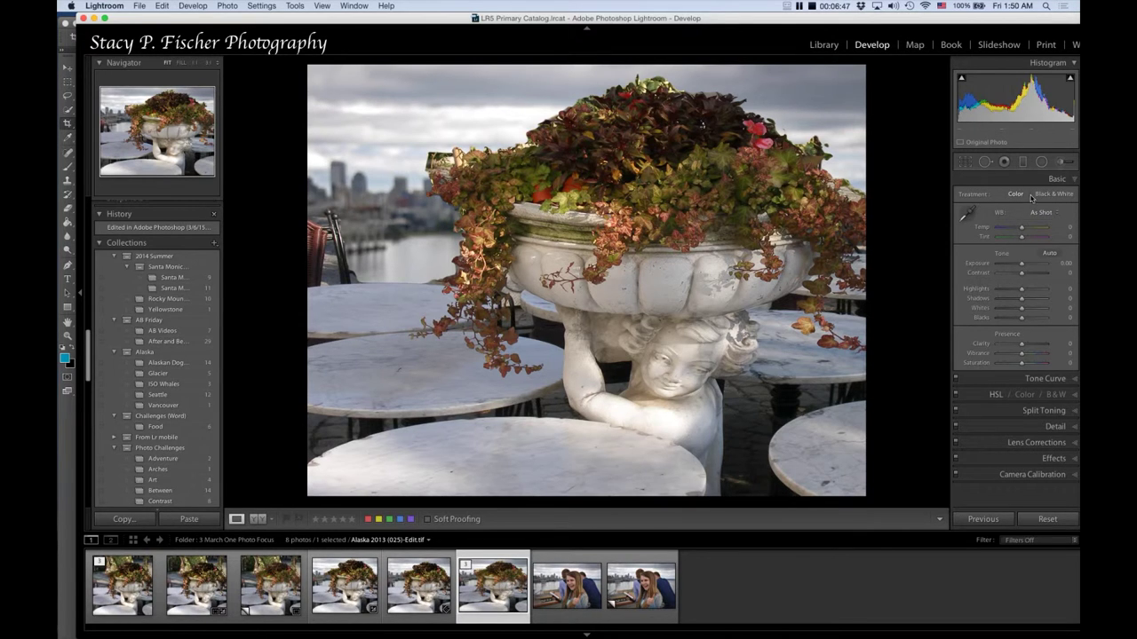
# Step: Take the adjustment brush with the Serge Landscapes - Enhance effect and paint onto the flowers
pyautogui.click(1060, 162)
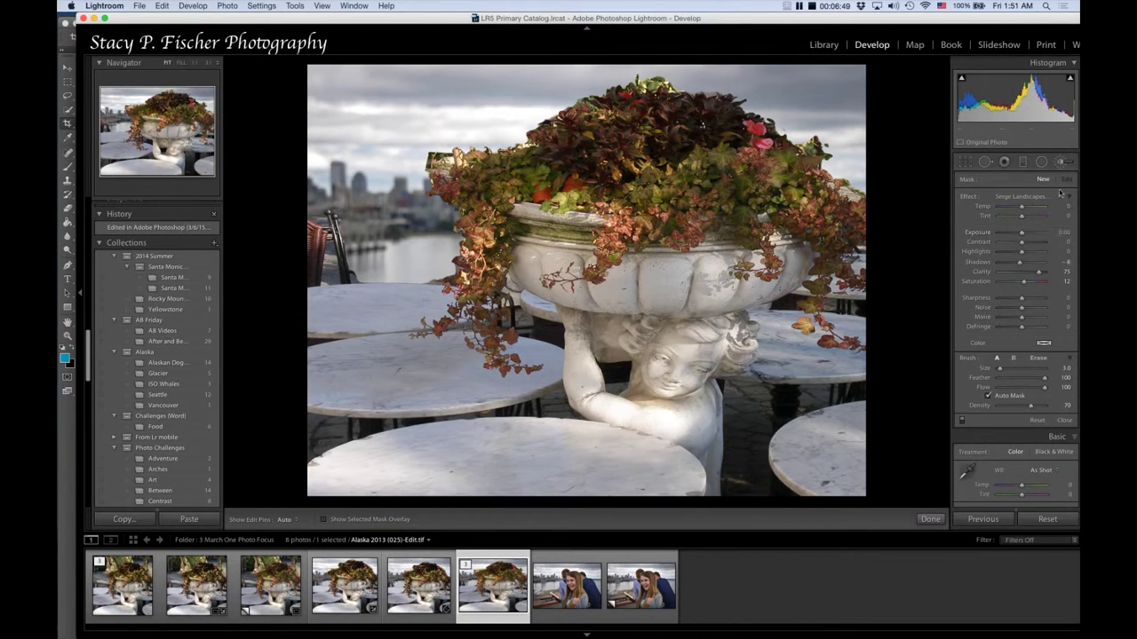
pyautogui.click(1058, 200)
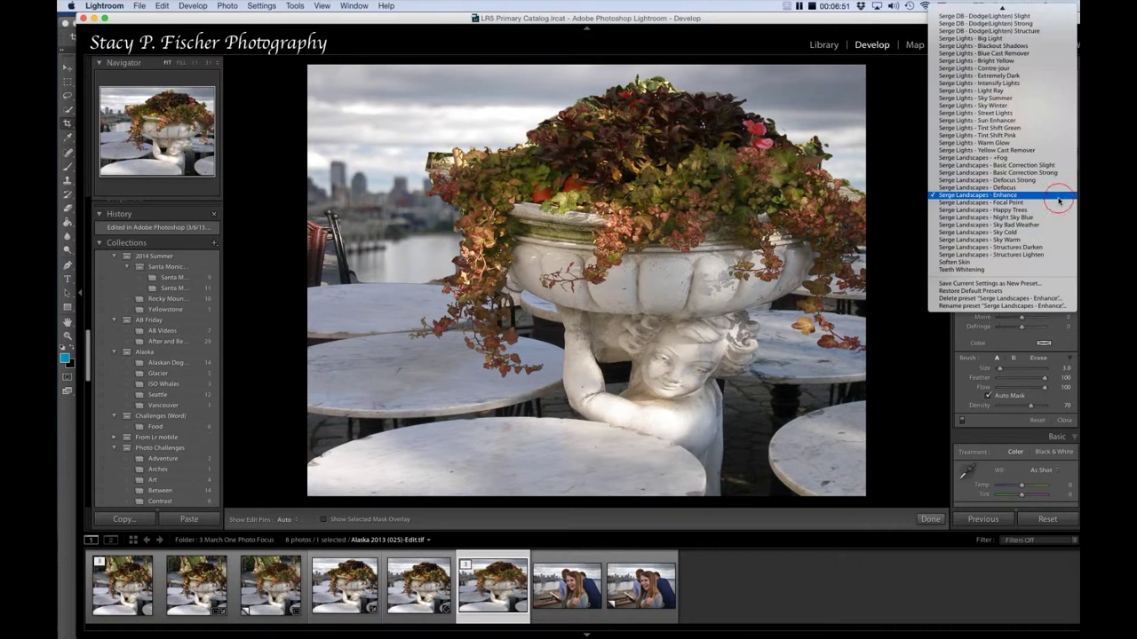
pyautogui.press('Escape')
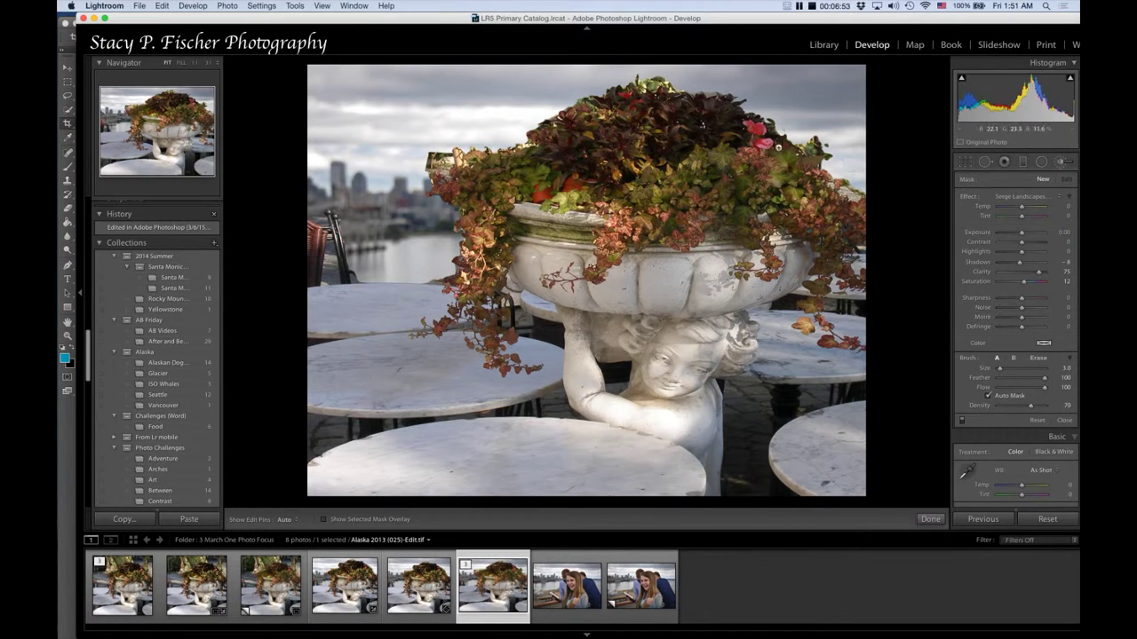
pyautogui.moveTo(685, 164); pyautogui.dragTo(646, 175)
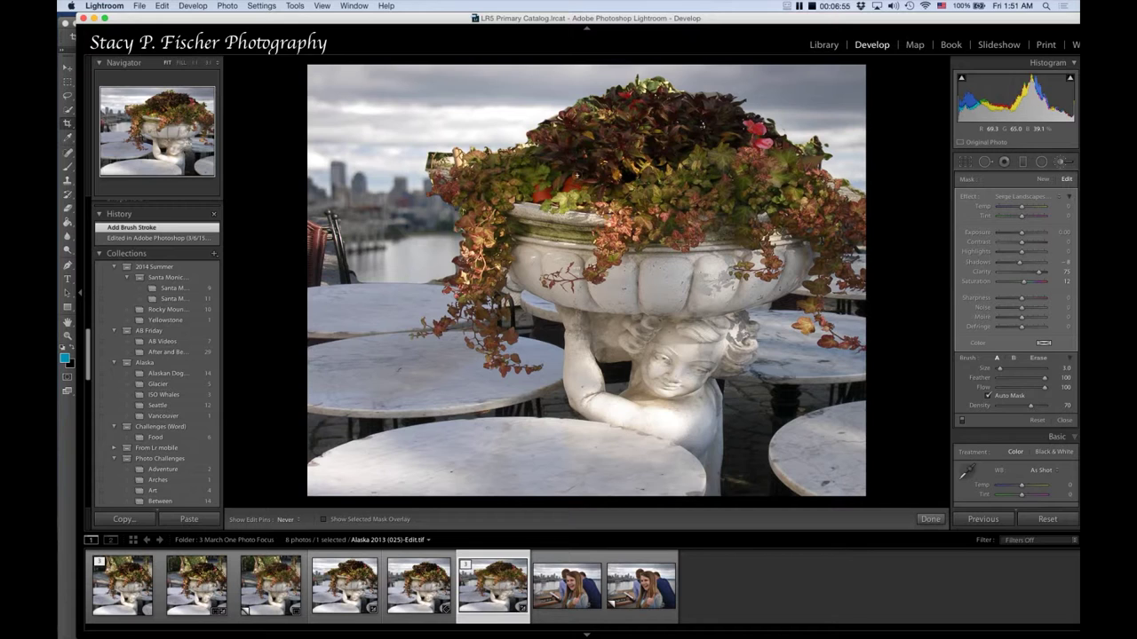
pyautogui.moveTo(566, 168)
pyautogui.mouseDown()
pyautogui.moveTo(684, 166)
pyautogui.moveTo(653, 223)
pyautogui.mouseUp()
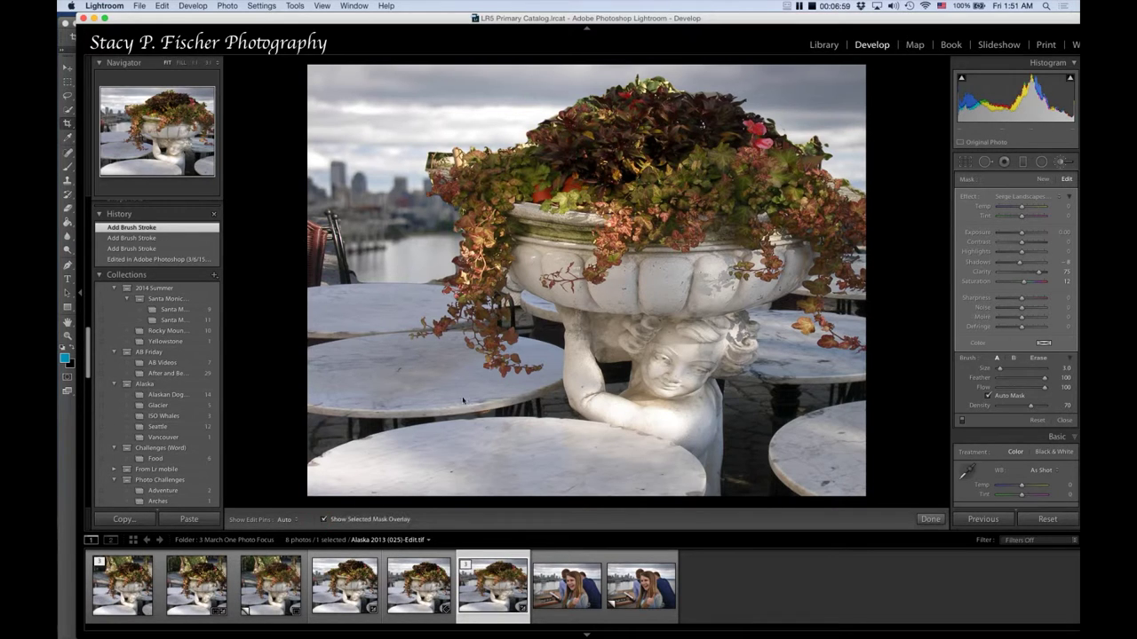
# Step: With the red mask overlay on, extend the brush mask across the flowers and foliage
pyautogui.click(324, 520)
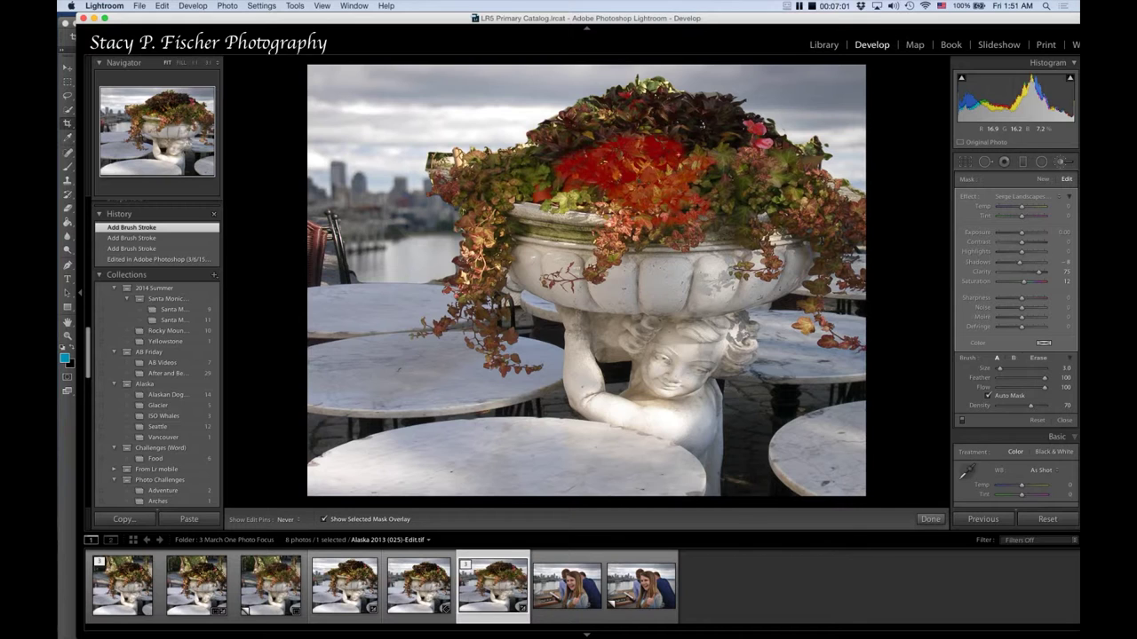
pyautogui.moveTo(677, 165)
pyautogui.mouseDown()
pyautogui.moveTo(686, 152)
pyautogui.moveTo(480, 181)
pyautogui.mouseUp()
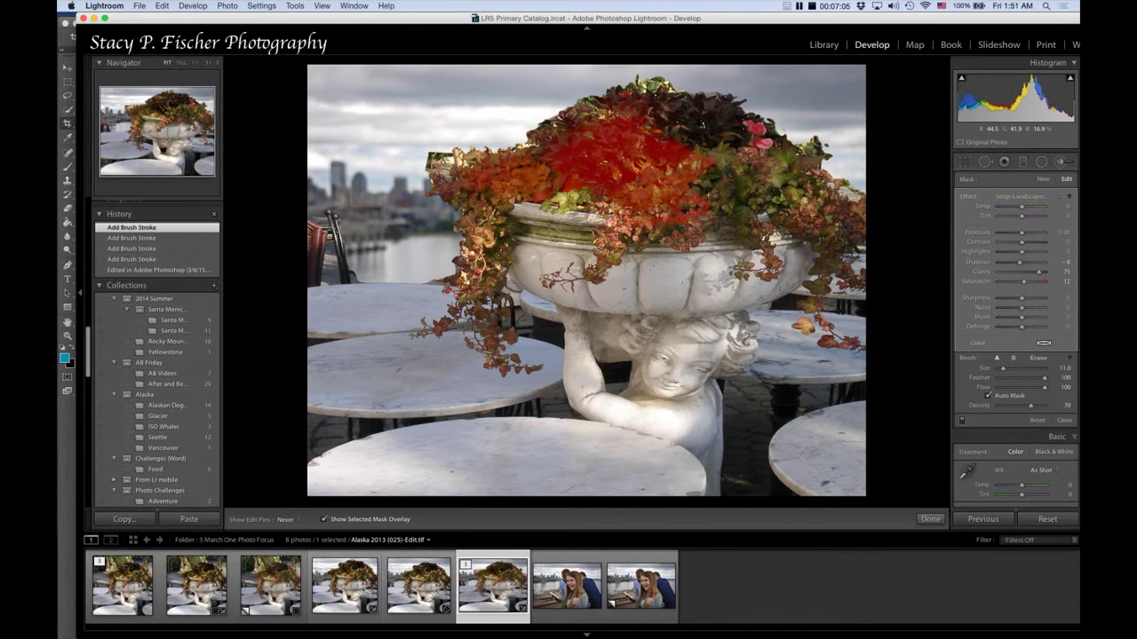
pyautogui.moveTo(705, 184); pyautogui.dragTo(785, 185)
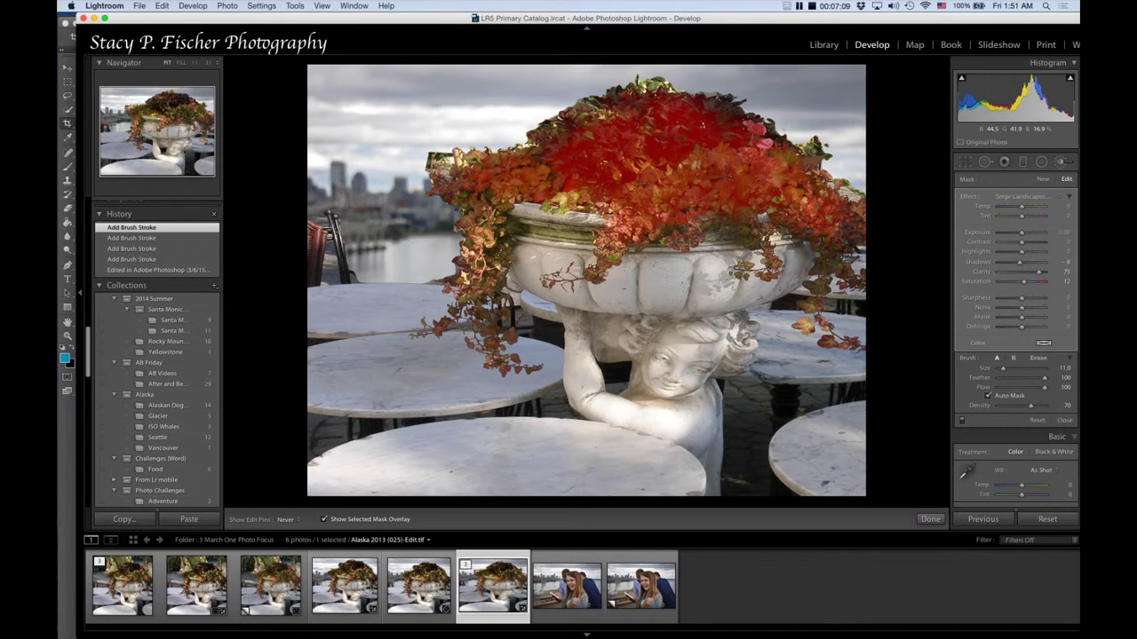
pyautogui.moveTo(440, 147); pyautogui.dragTo(497, 141)
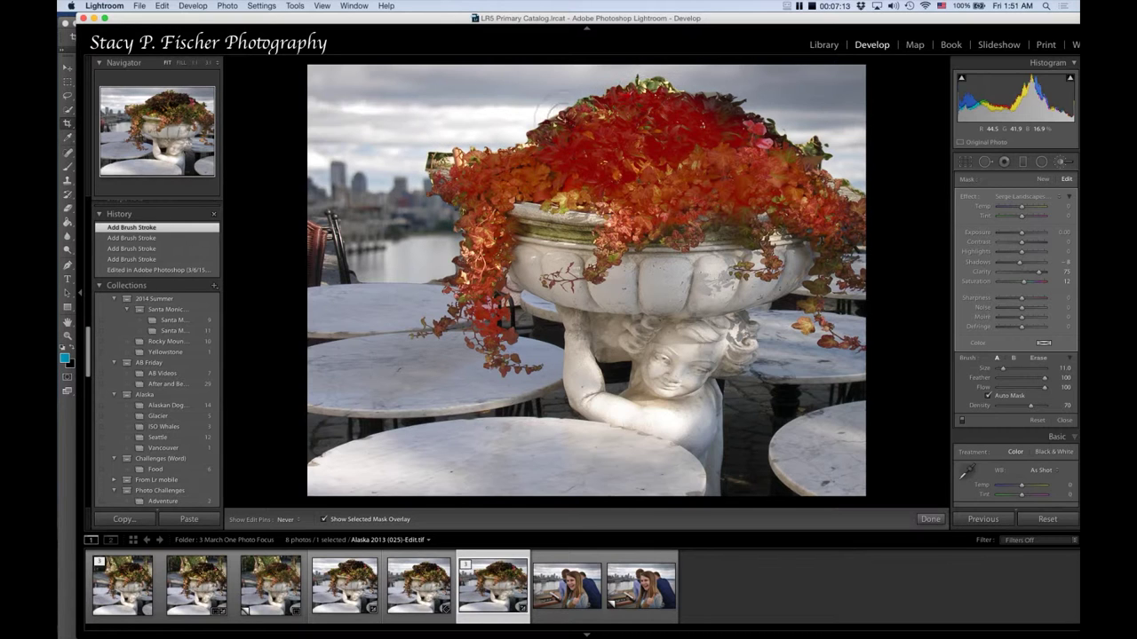
pyautogui.moveTo(647, 78); pyautogui.dragTo(557, 111)
# Step: Hide the mask overlay and compare before/after via History, restoring the brush edits
pyautogui.press('h')
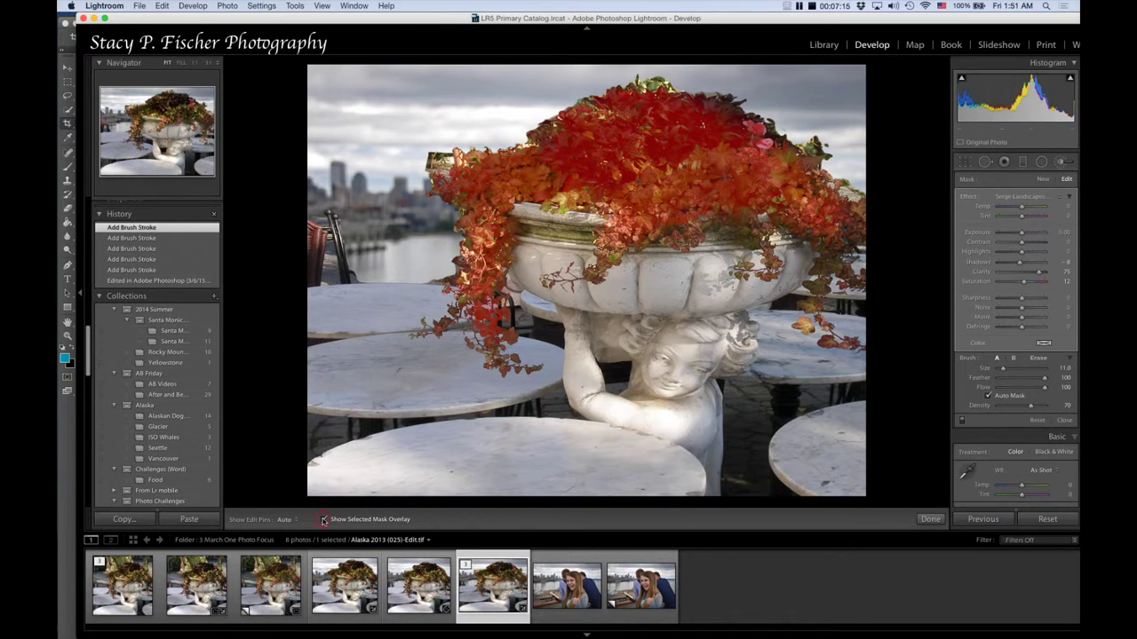
pyautogui.click(325, 519)
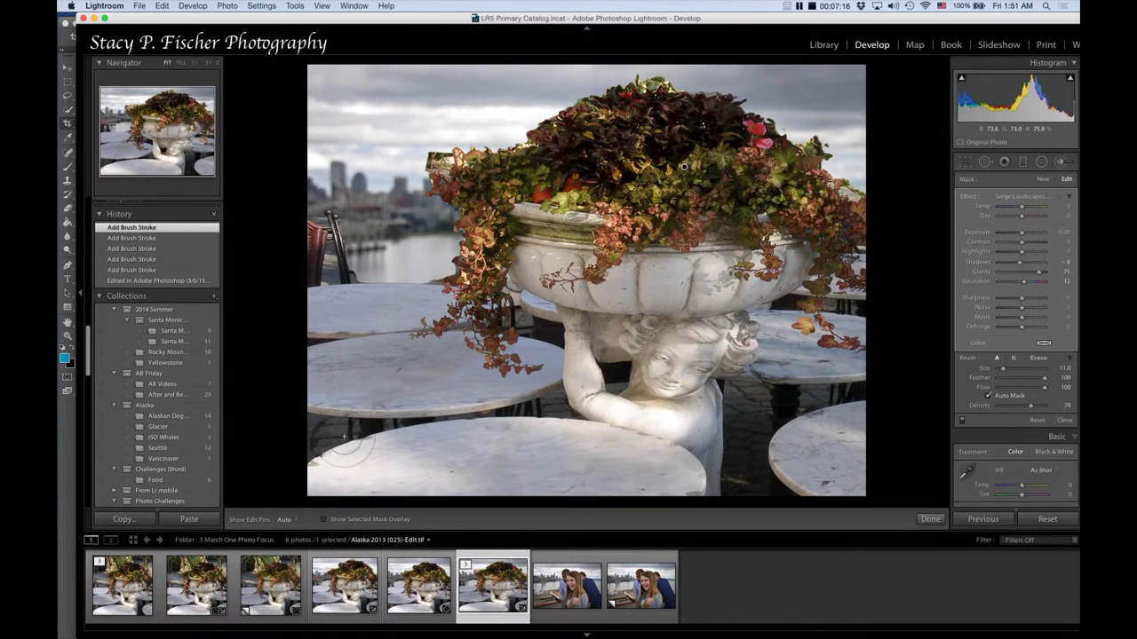
pyautogui.click(163, 280)
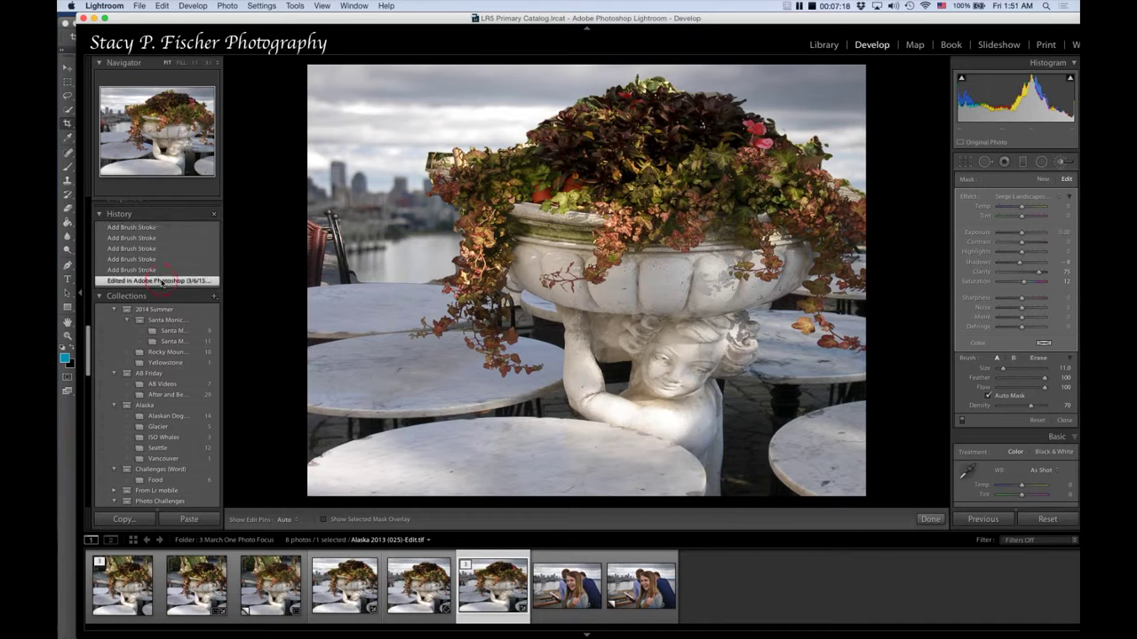
pyautogui.click(132, 227)
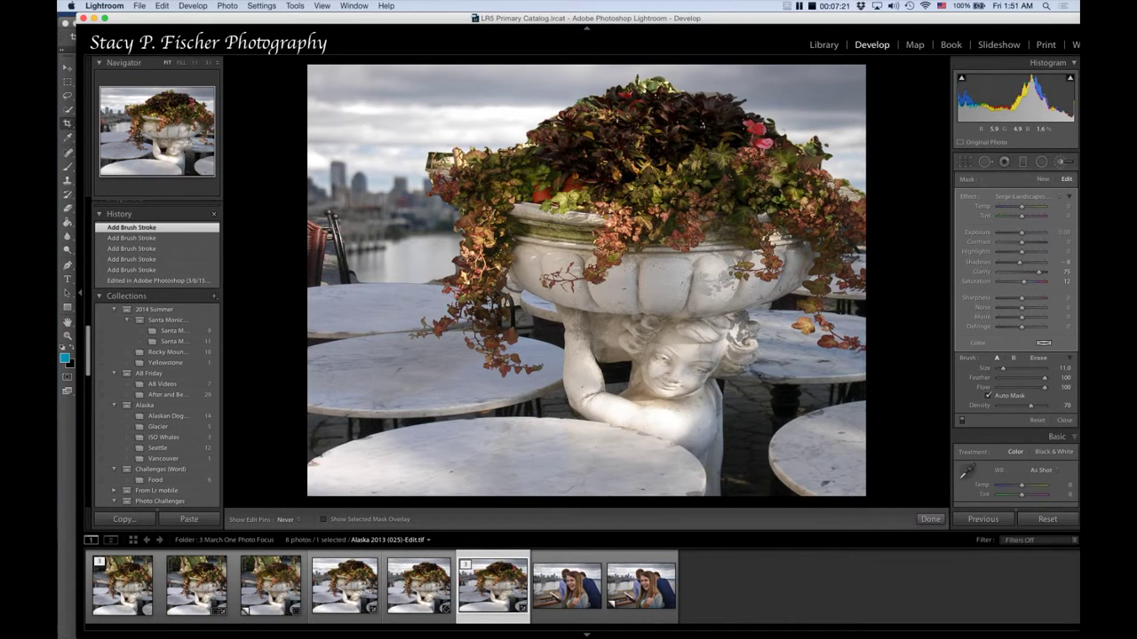
# Step: Add one more foliage stroke, then view the statue copy and Alaska 2013 (025a).psd
pyautogui.click(737, 188)
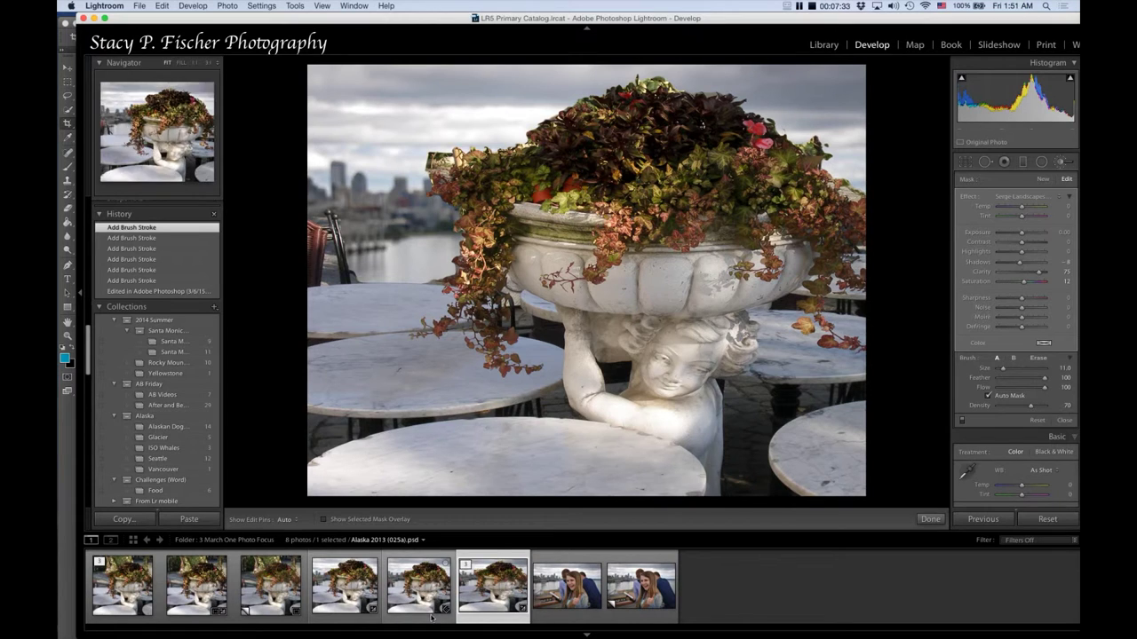
pyautogui.click(277, 615)
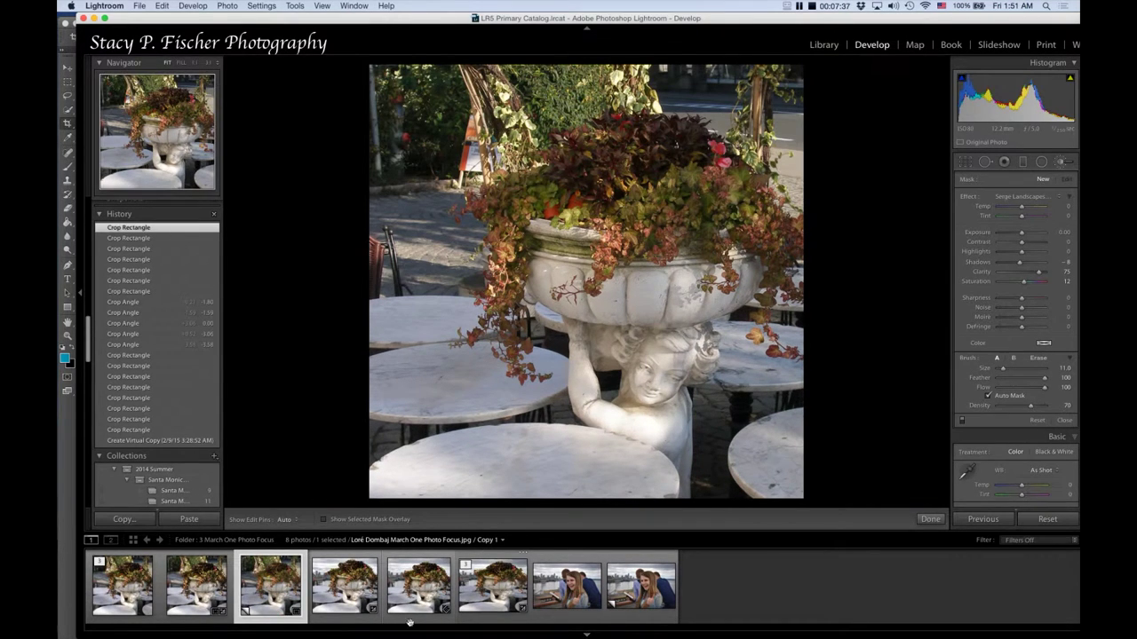
pyautogui.click(386, 622)
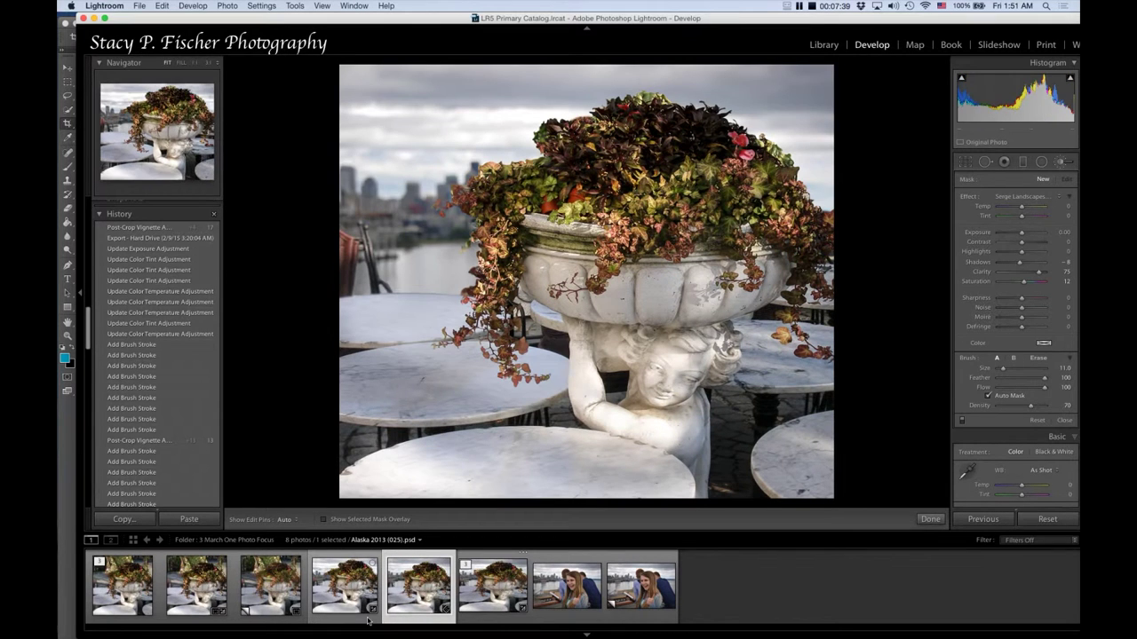